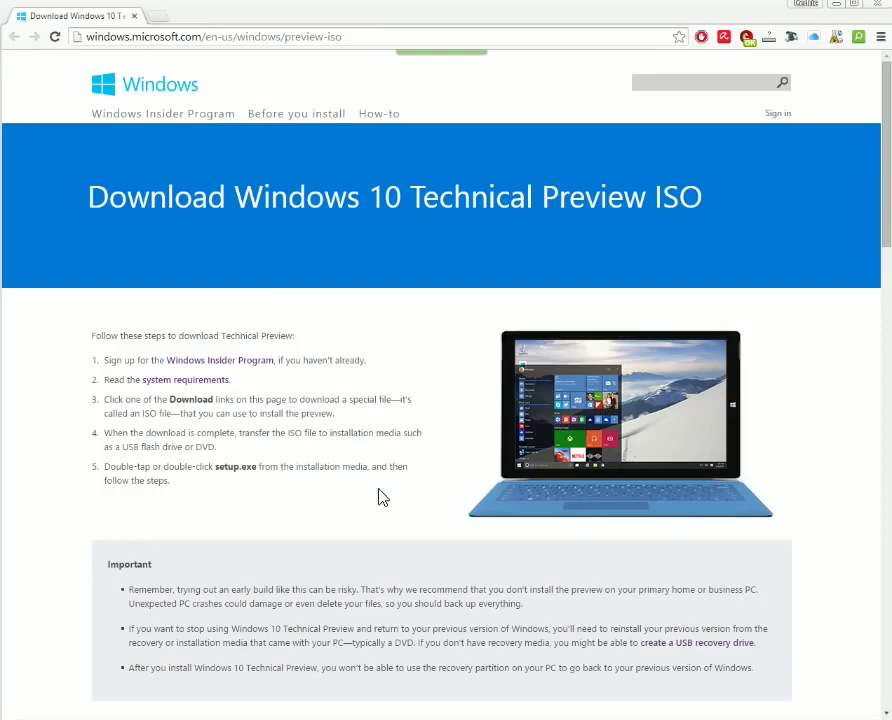
Step: Examine the Technical Preview ISO page's address, the French x64 download entry and the product key above the download links
left_click(93, 37)
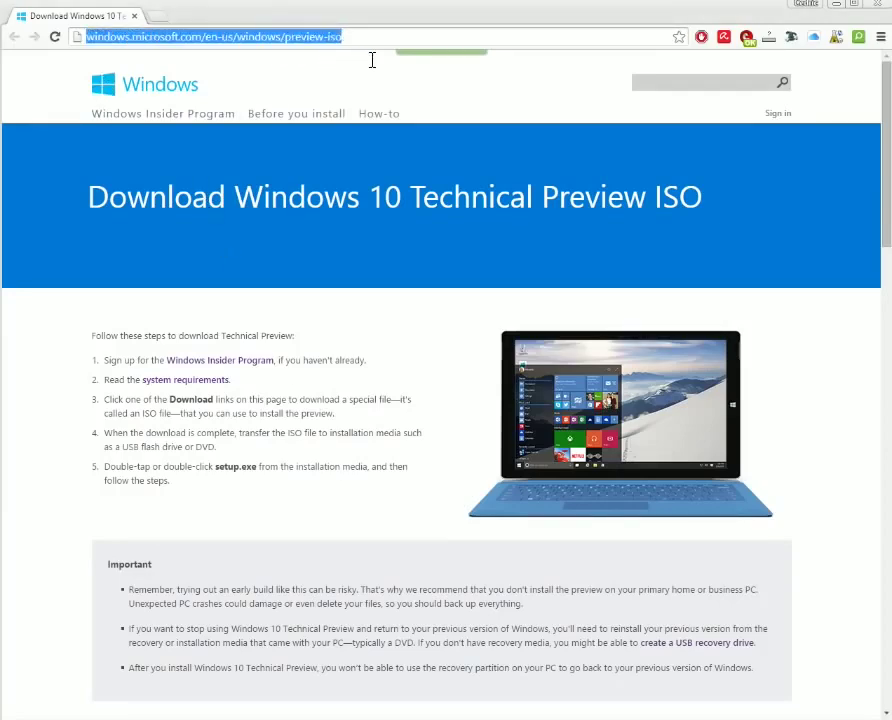
left_click(472, 350)
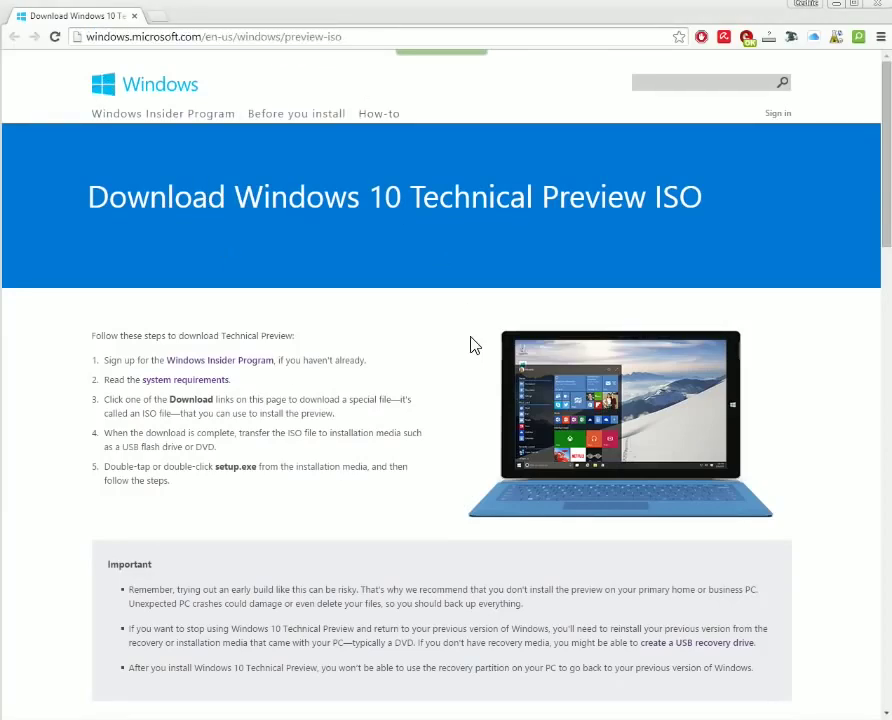
scroll(472, 350, "down", 5)
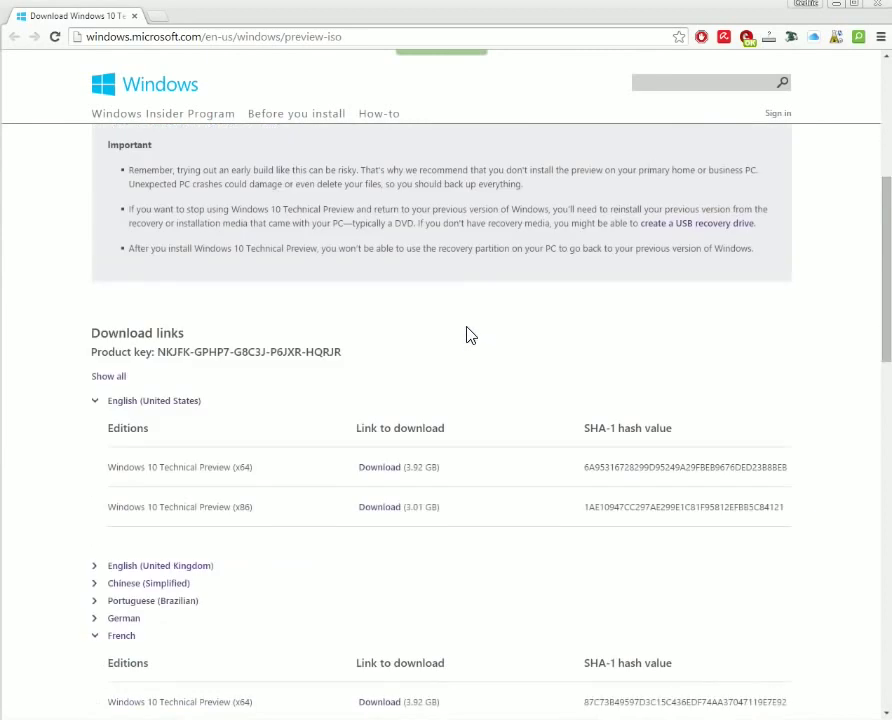
scroll(476, 334, "down", 2)
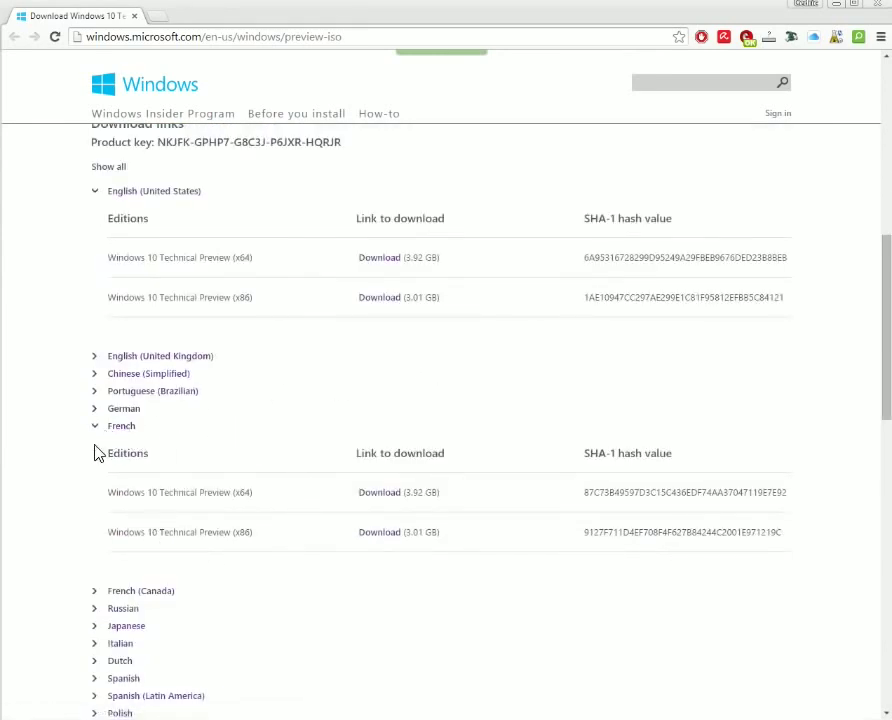
double_click(242, 494)
left_click(266, 503)
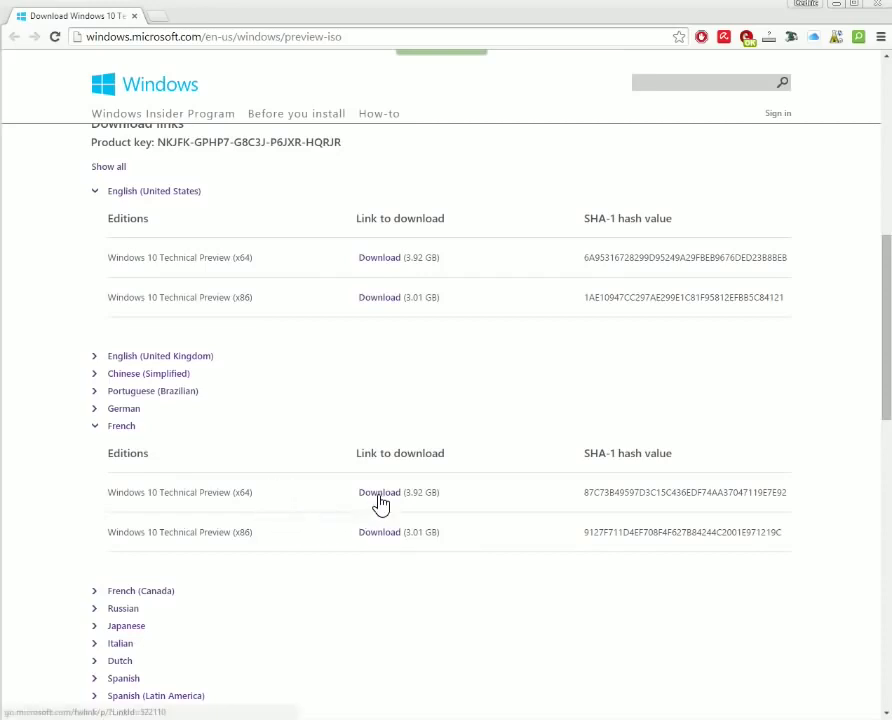
scroll(326, 460, "up", 3)
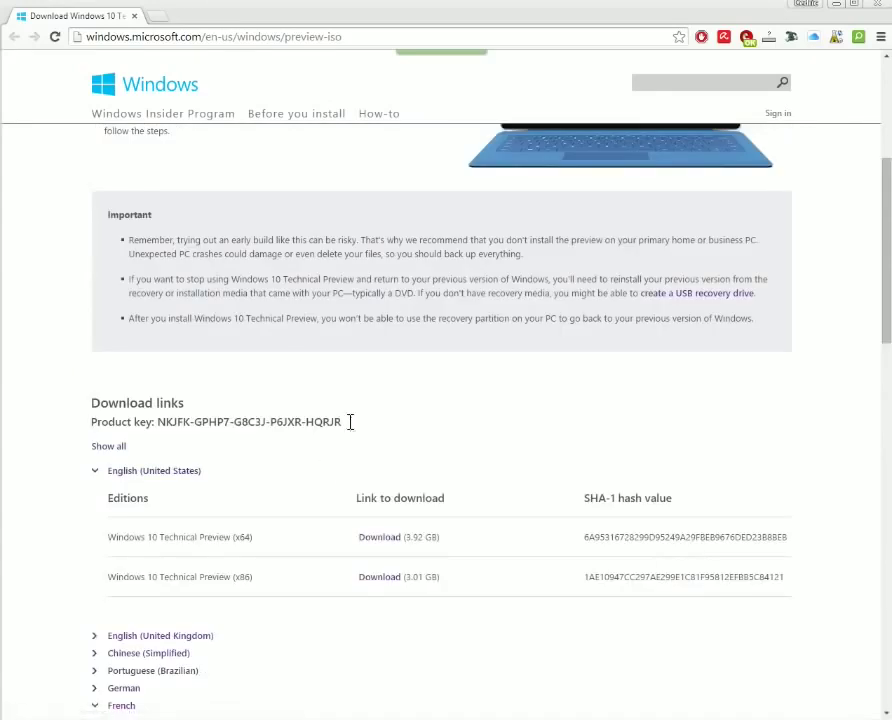
left_click_drag(350, 423, 157, 421)
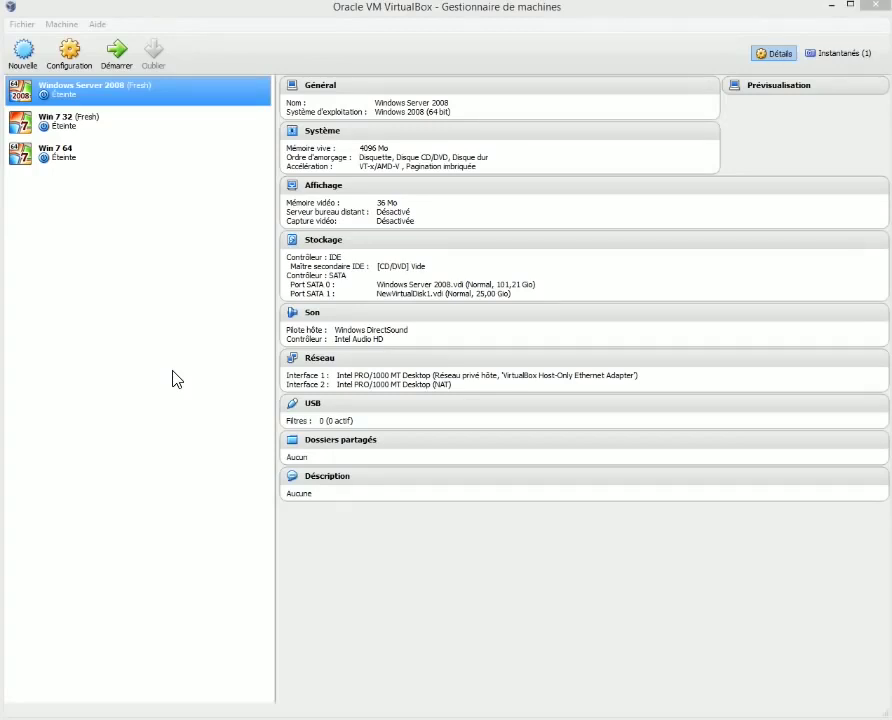
Step: In VirtualBox, define a new virtual machine named Windows 10 Tech, version Windows 8.1 (64 bit), with 4096 MB of memory
left_click(22, 52)
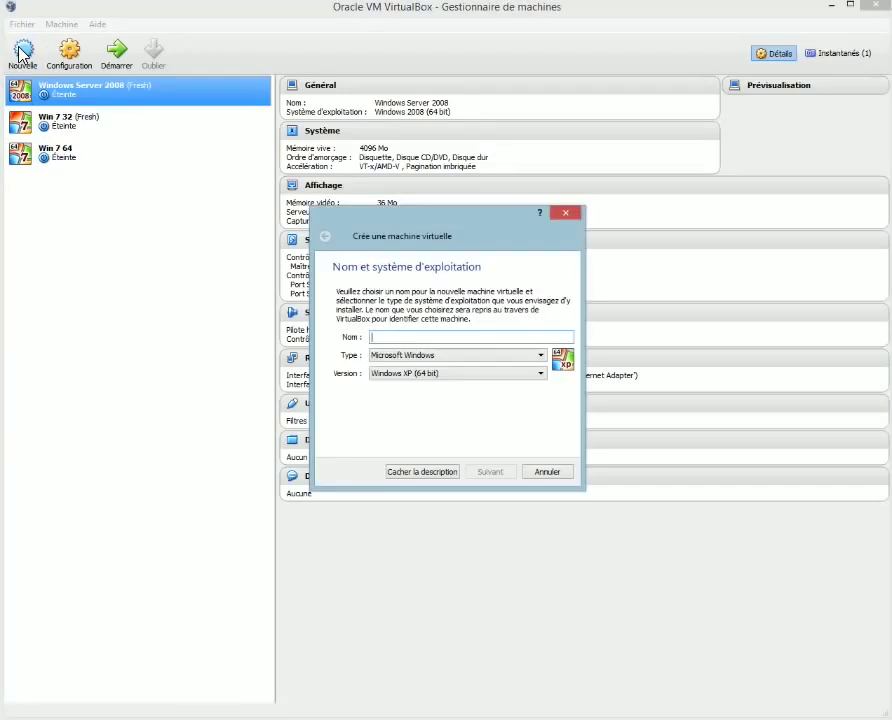
left_click(448, 377)
scroll(448, 410, "down", 4)
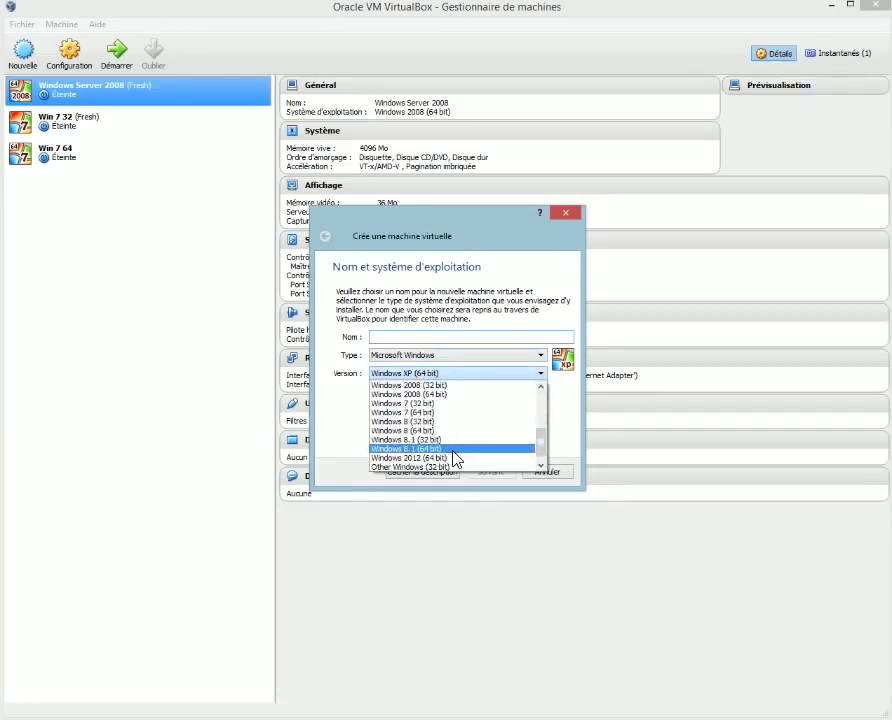
left_click(455, 449)
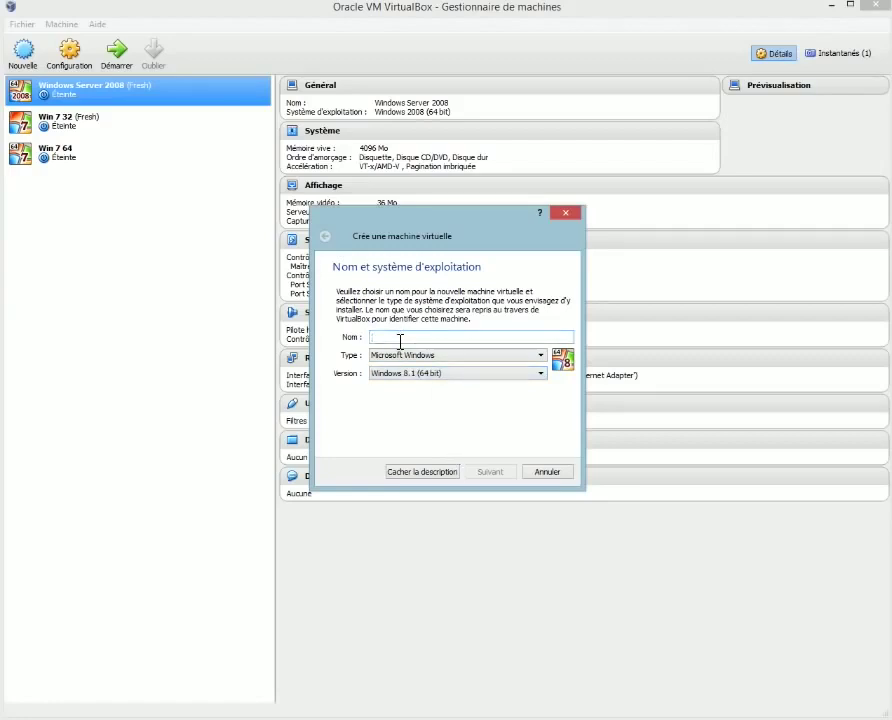
type("Windows 10 Tech")
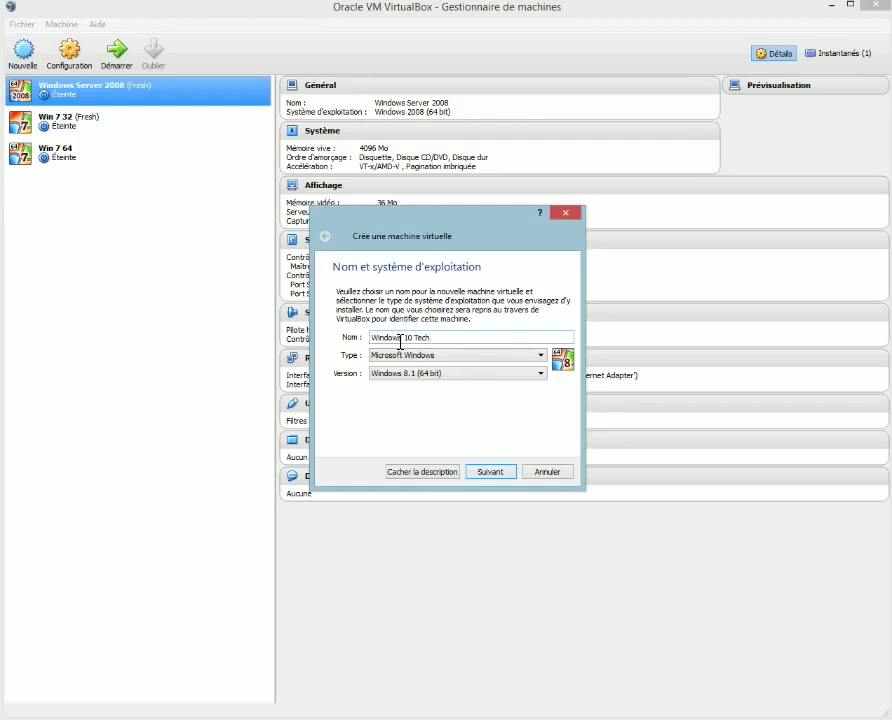
left_click(496, 471)
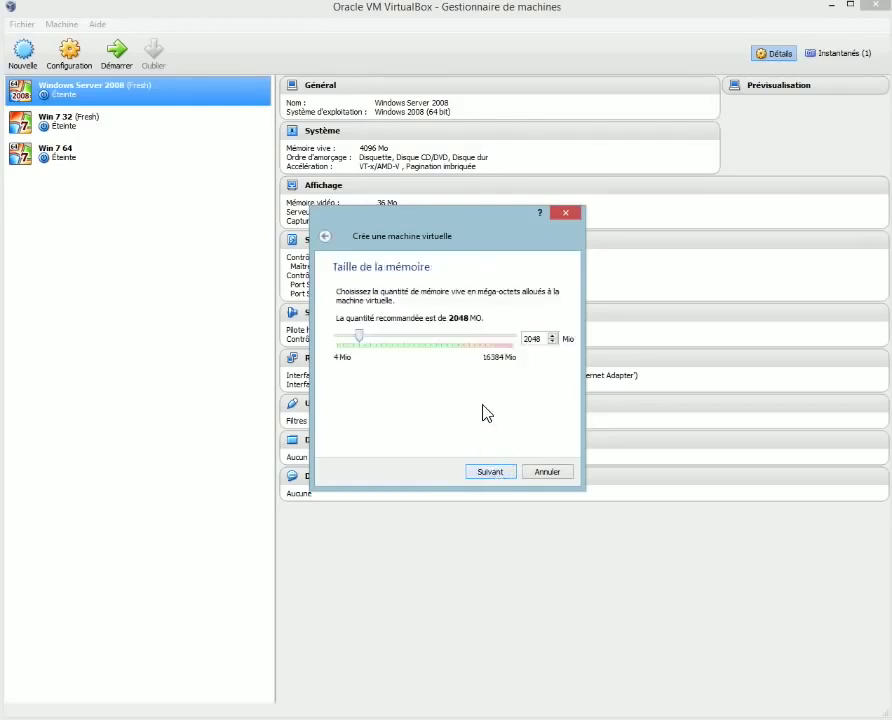
left_click_drag(362, 343, 386, 348)
left_click(494, 472)
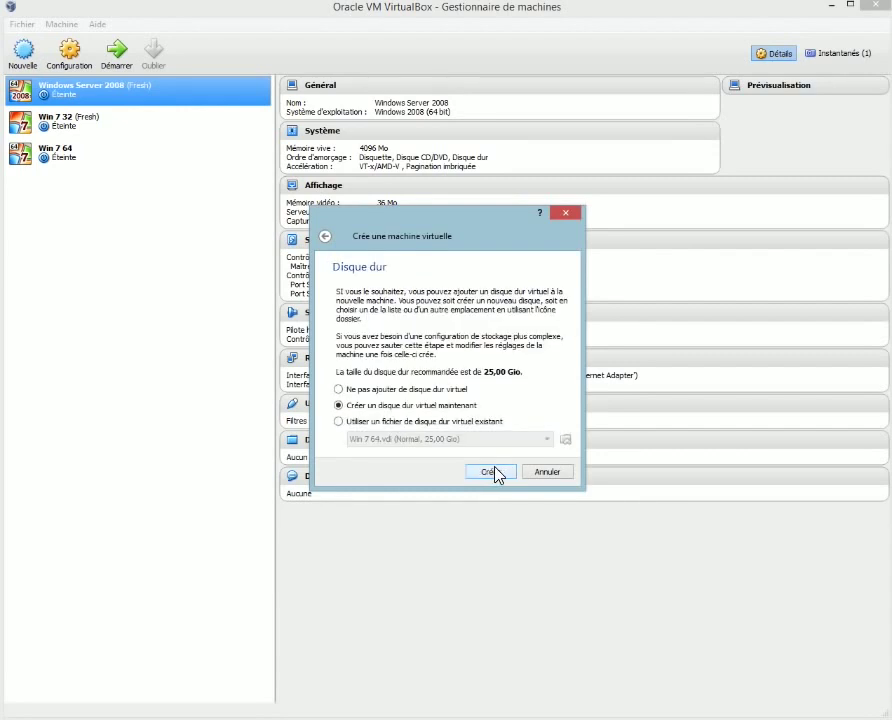
Step: Create a dynamically allocated VDI virtual hard disk of about 94.92 GiB for the new machine
left_click(499, 476)
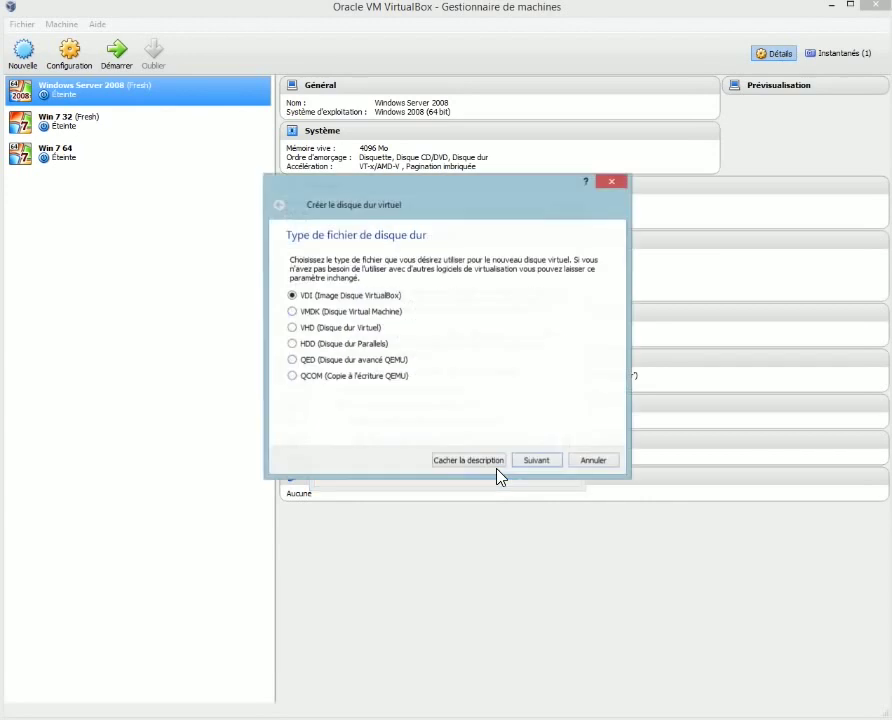
left_click(546, 464)
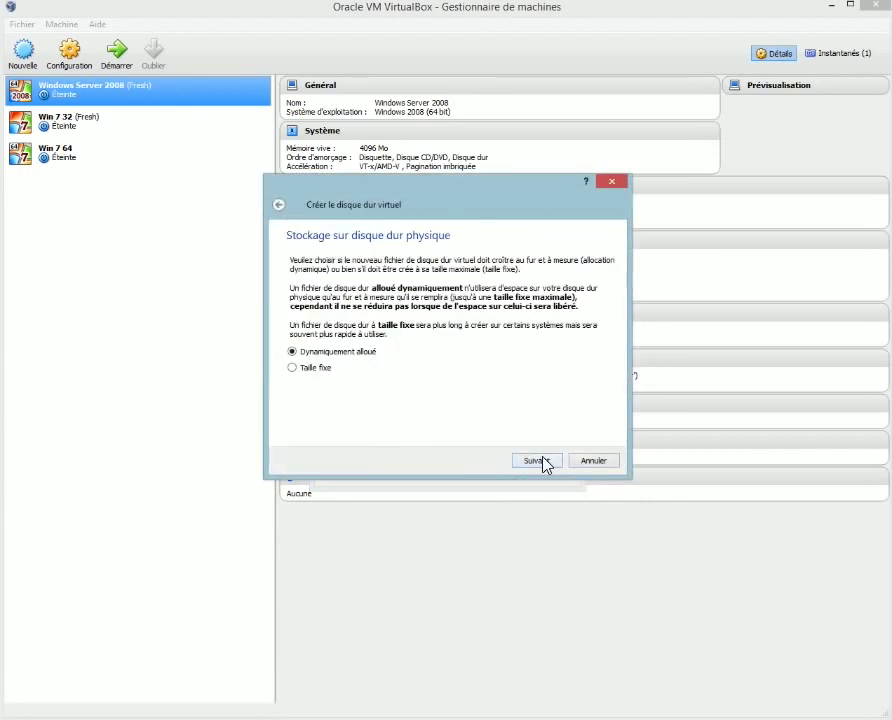
left_click(541, 461)
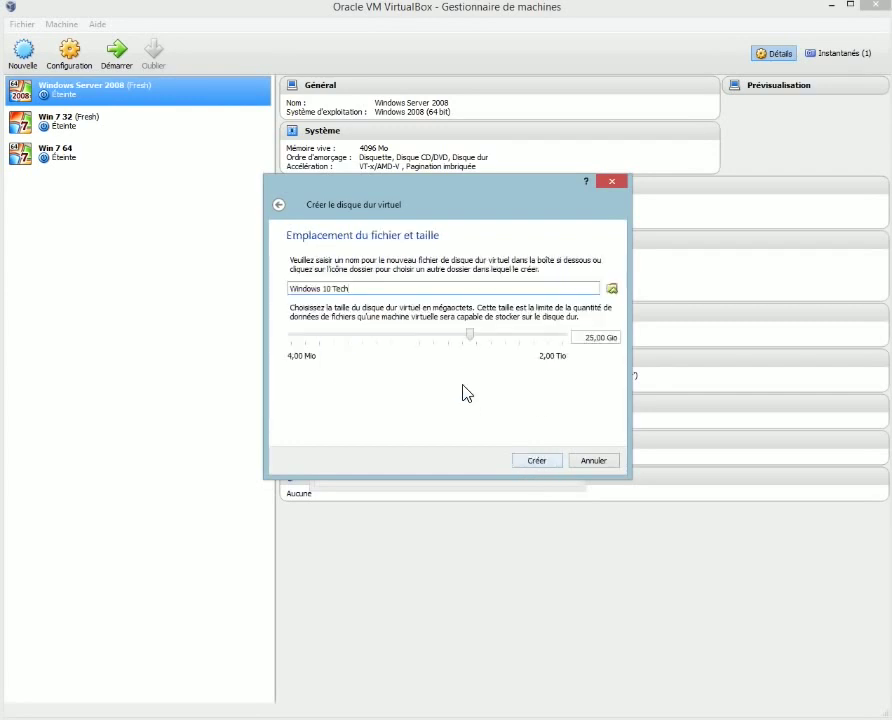
left_click_drag(474, 336, 497, 339)
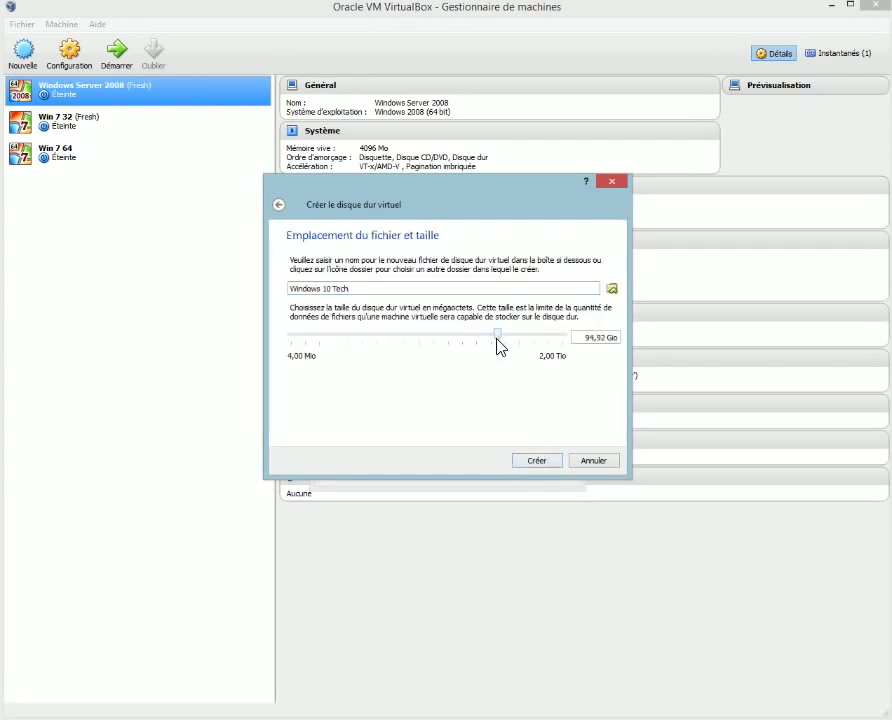
left_click(539, 461)
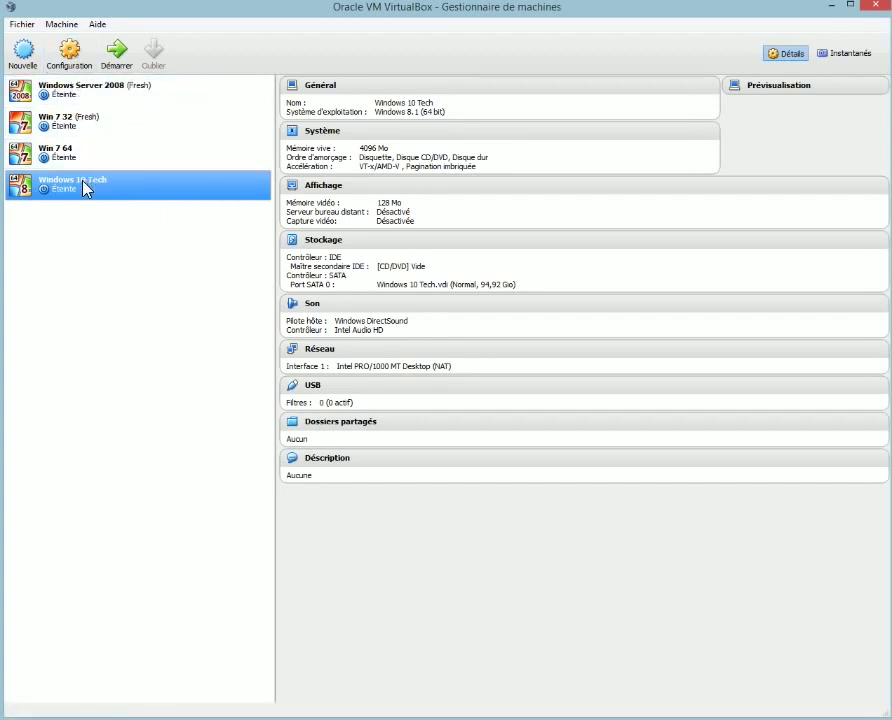
Step: Set both the shared clipboard and drag-and-drop of the Windows 10 Tech machine to Bidirectionnel
left_click(69, 62)
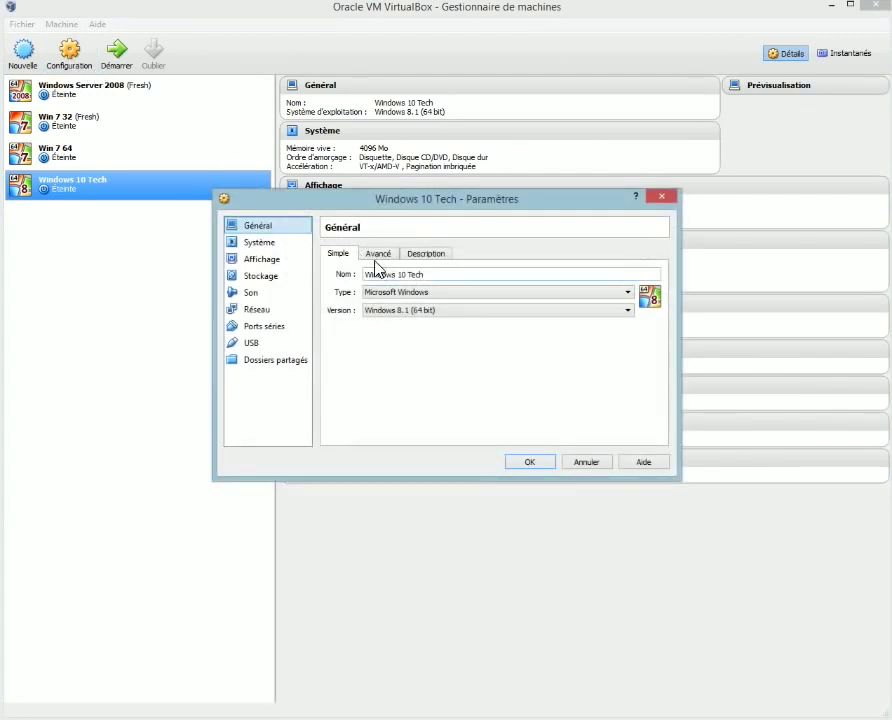
left_click(376, 257)
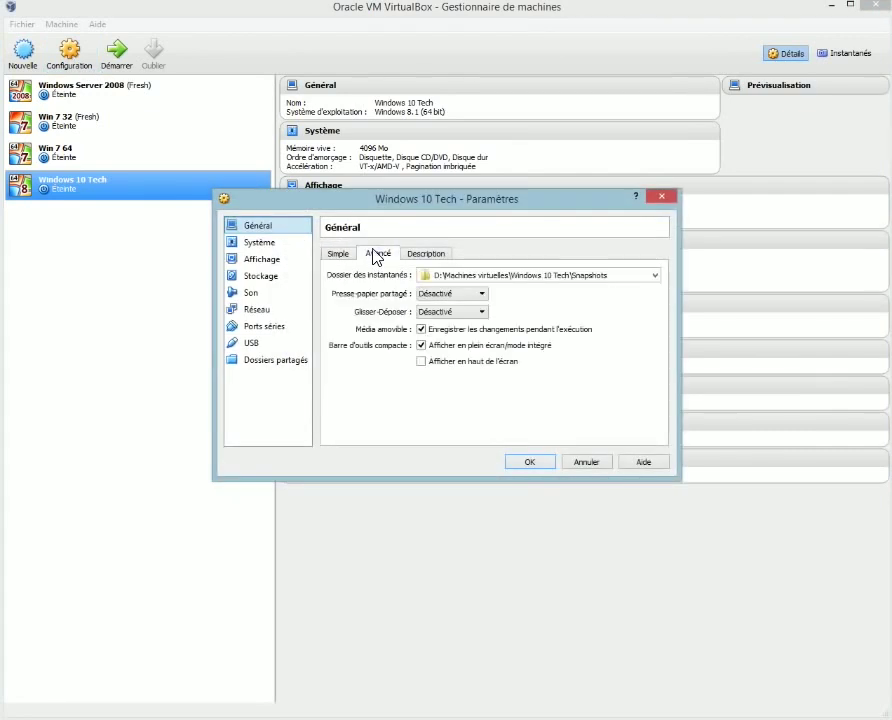
left_click(450, 294)
left_click(452, 332)
left_click(451, 313)
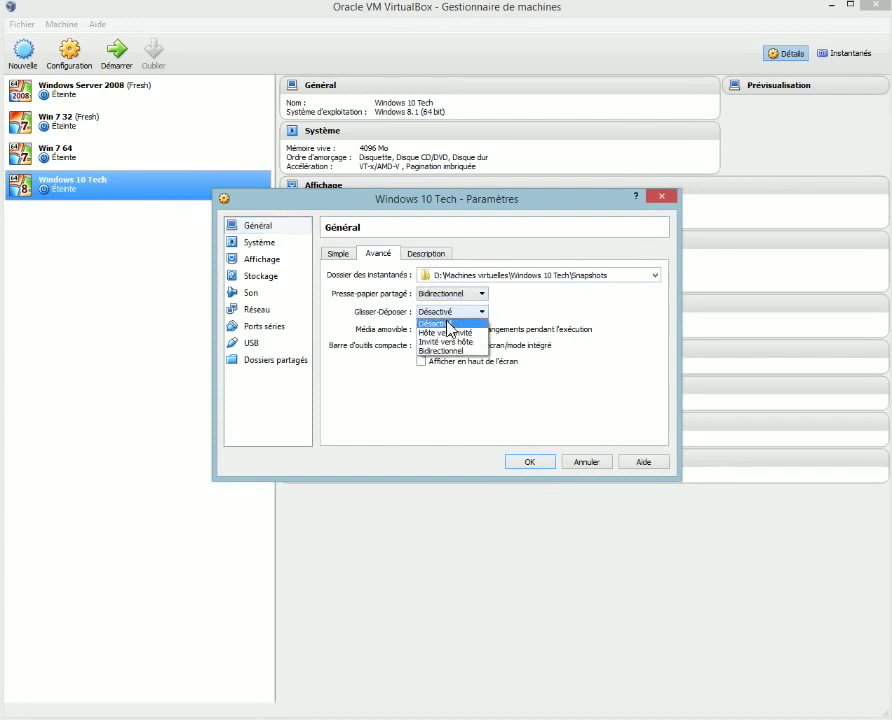
left_click(445, 351)
left_click(420, 256)
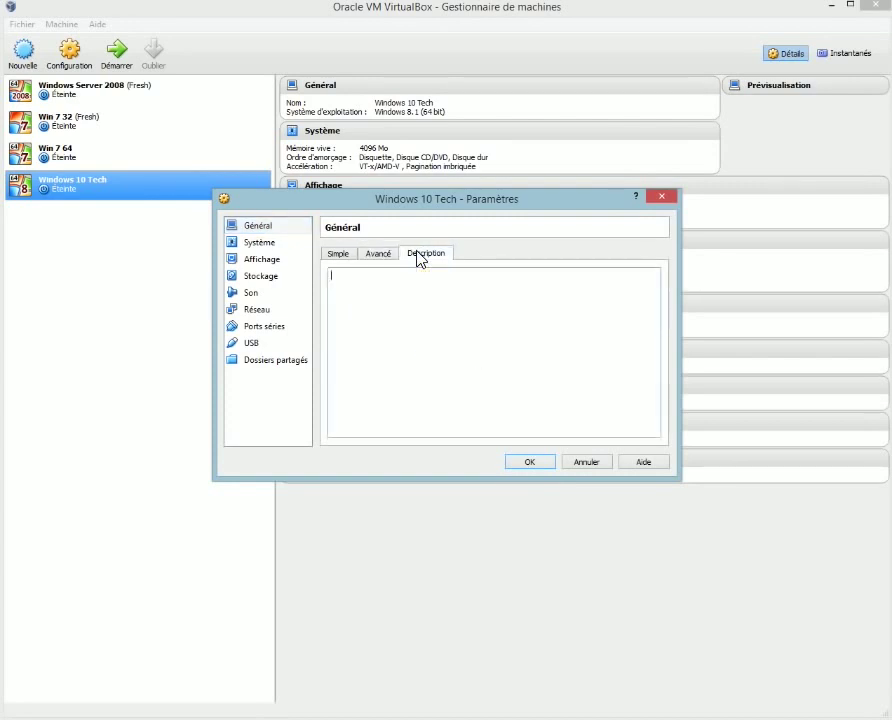
left_click(338, 255)
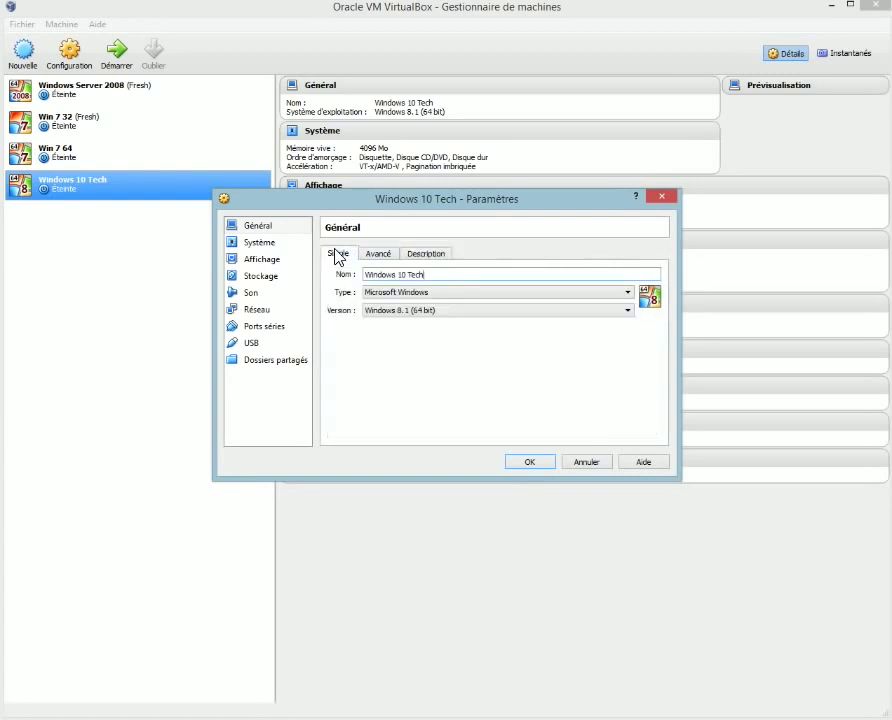
Step: Allocate 2 processors to the Windows 10 Tech machine, check its remaining hardware settings and save the configuration
left_click(263, 243)
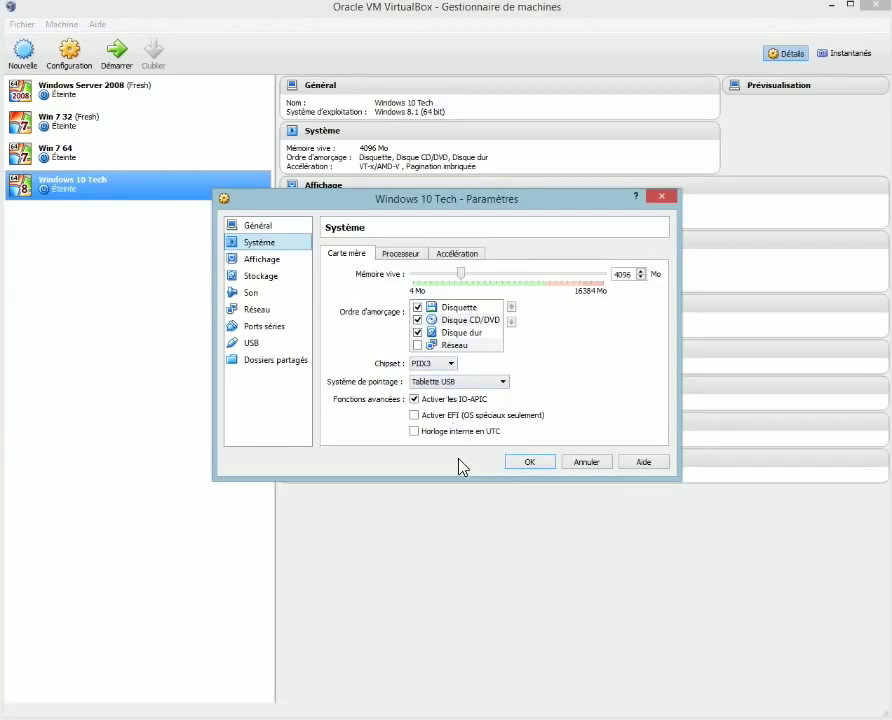
left_click(398, 257)
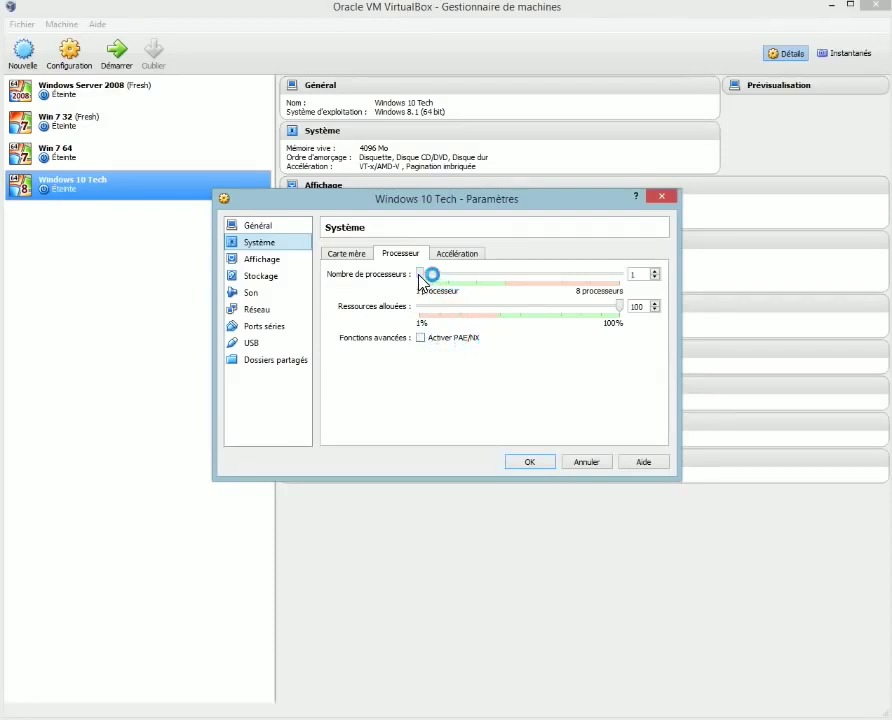
mouse_move(420, 283)
left_mouse_down()
mouse_move(453, 285)
mouse_move(442, 304)
mouse_move(428, 287)
left_mouse_up()
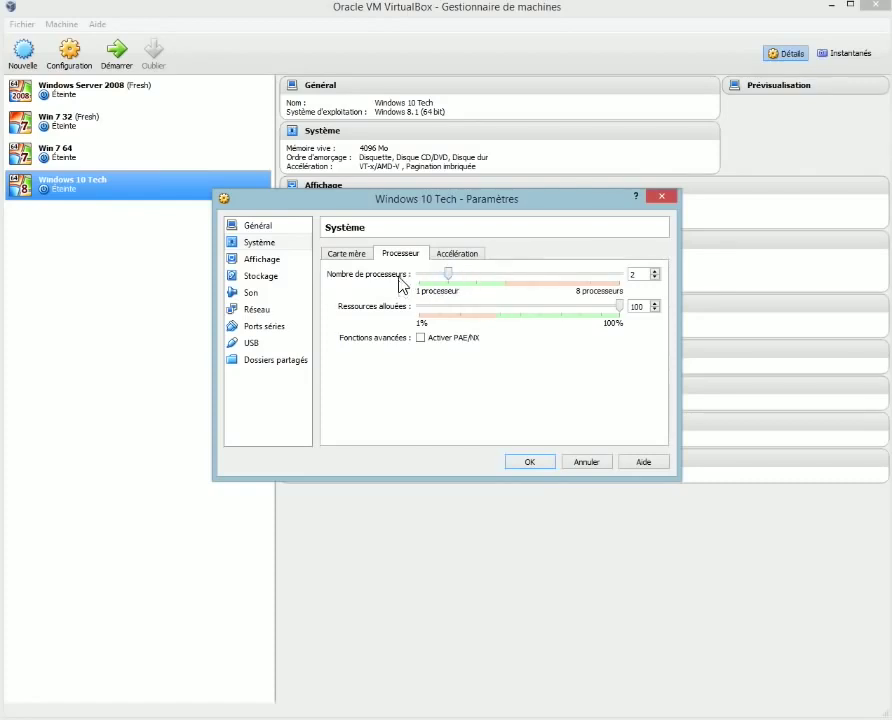
left_click(455, 257)
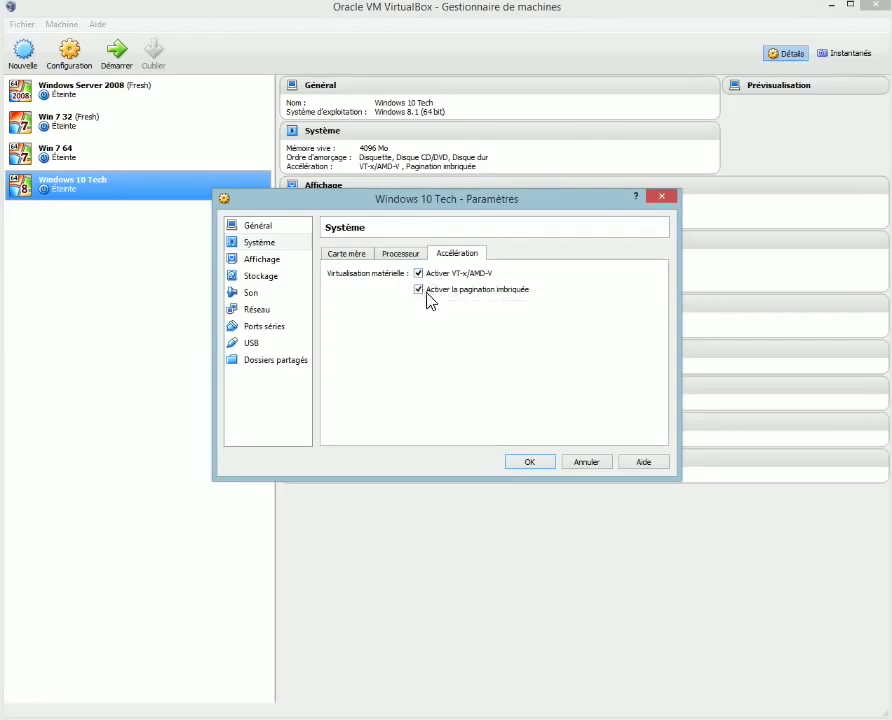
left_click(276, 260)
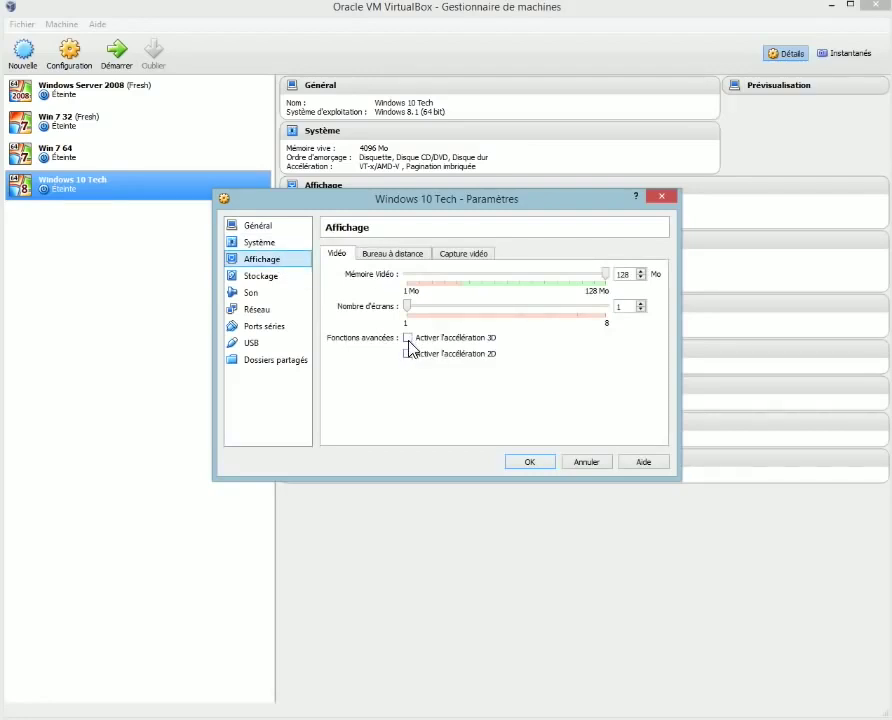
left_click(280, 277)
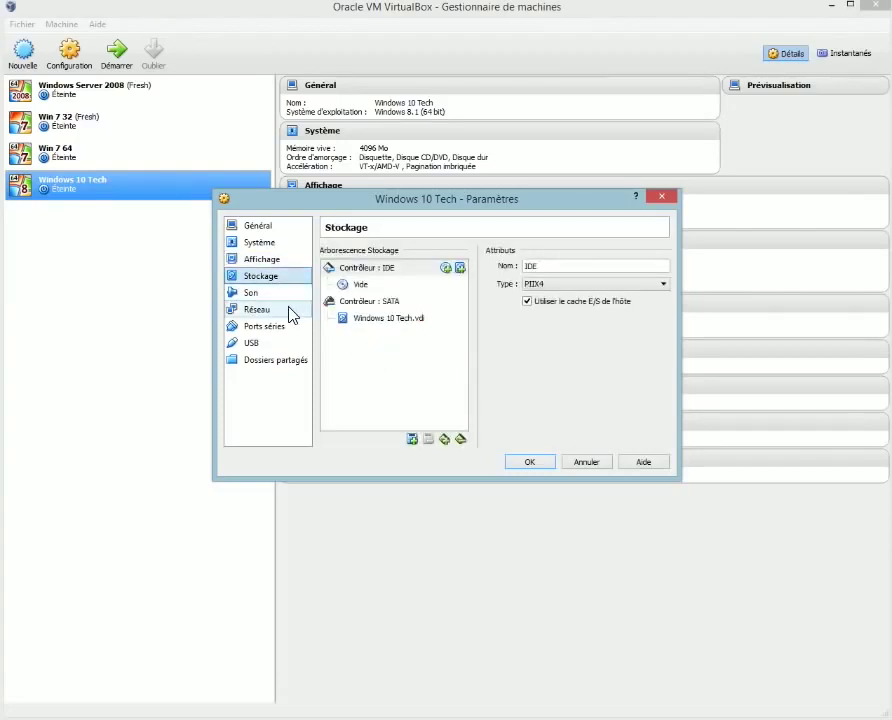
left_click(293, 312)
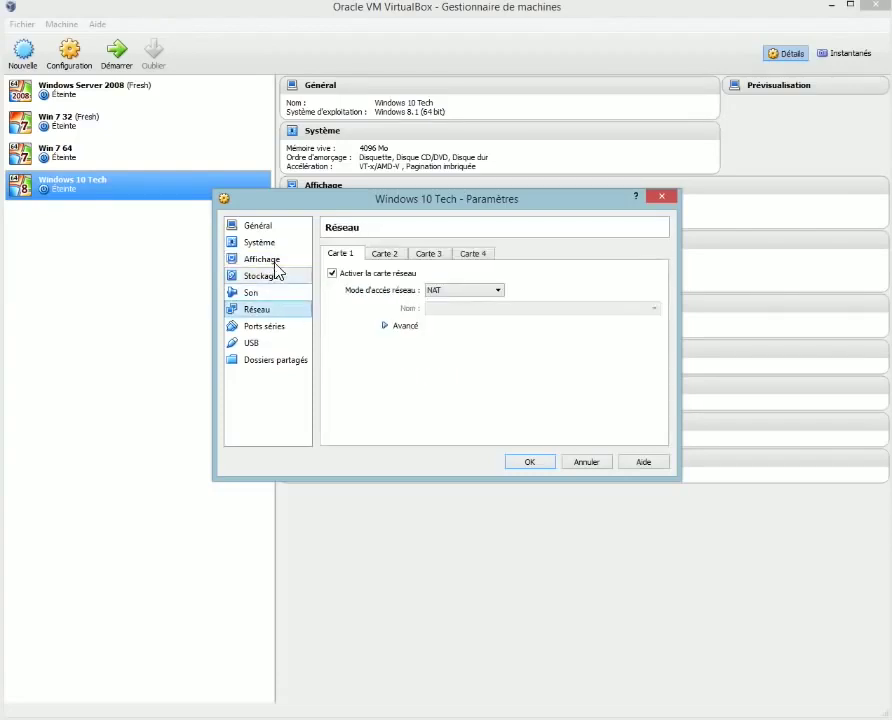
left_click(532, 463)
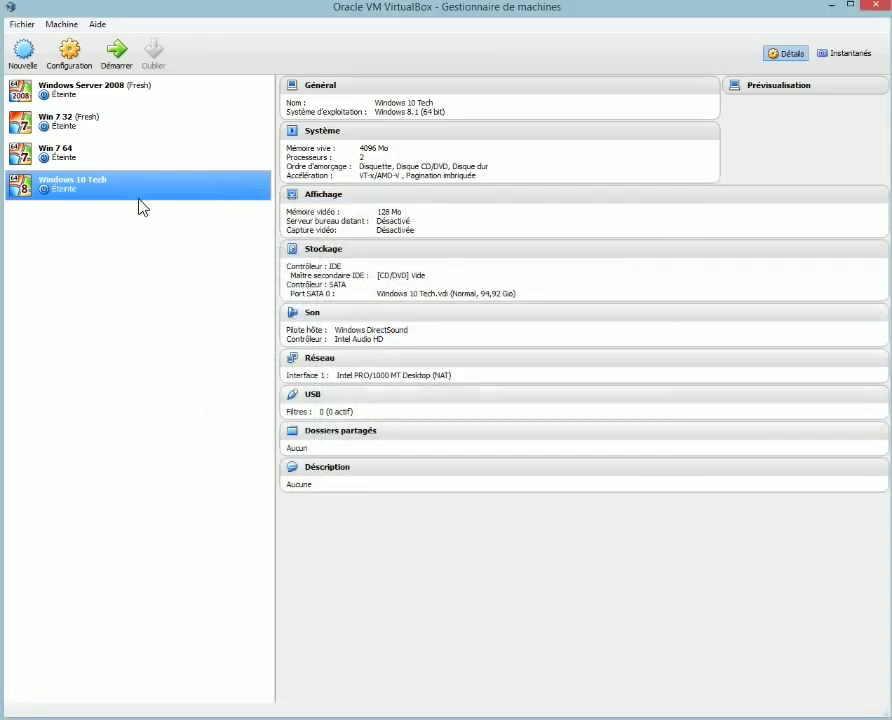
Step: Start the Windows 10 Tech machine with Windows-10-fr.iso as its startup disk
left_click(116, 50)
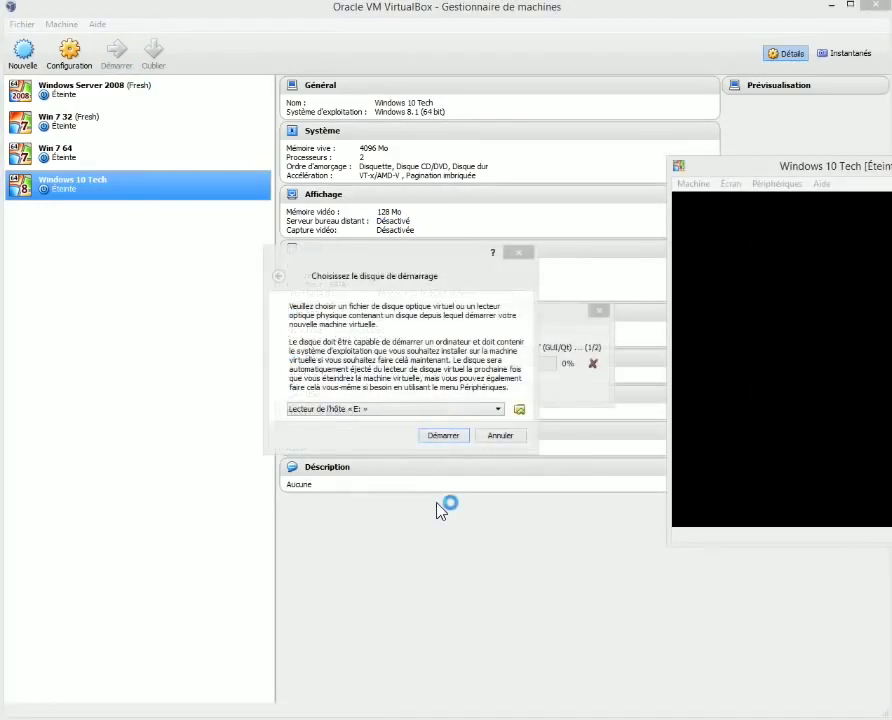
left_click(519, 410)
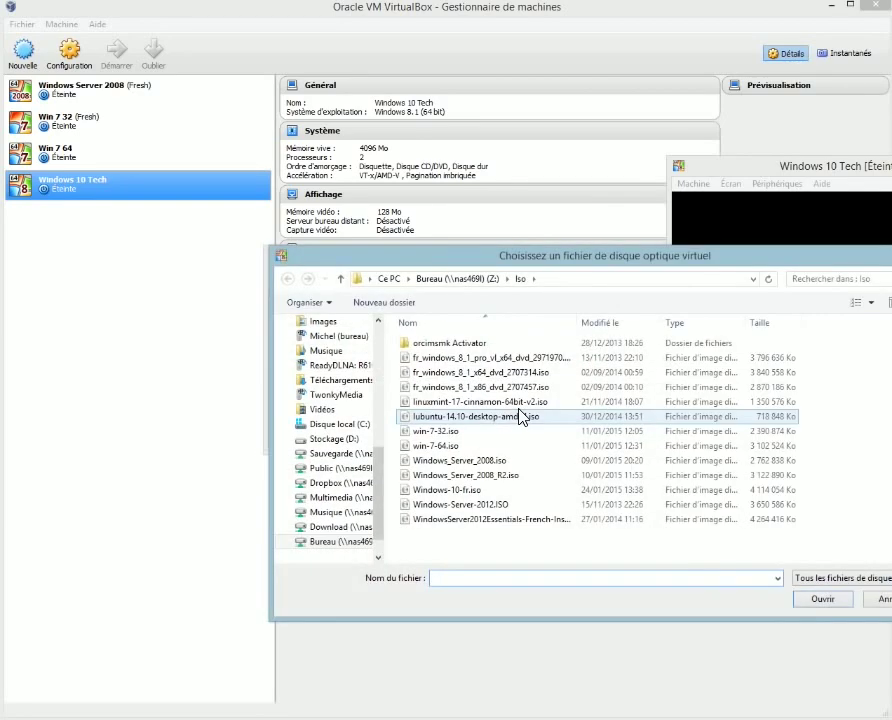
double_click(445, 492)
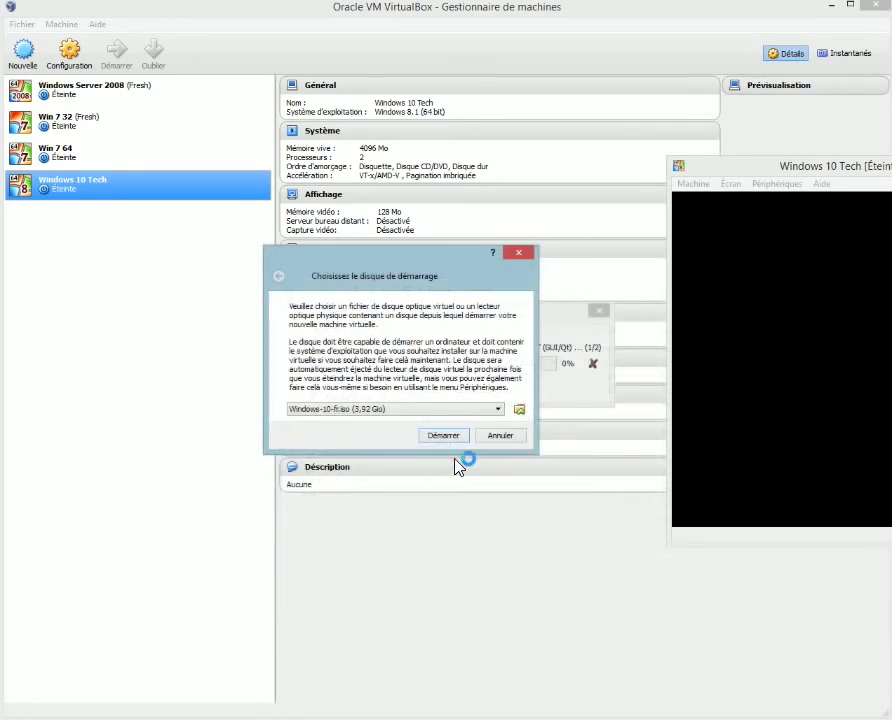
left_click(449, 435)
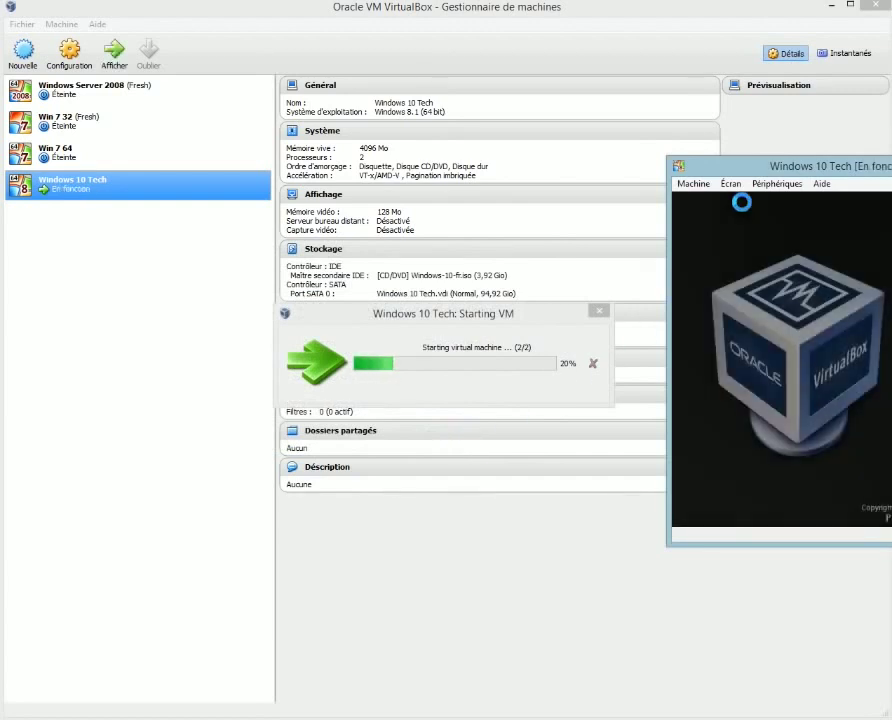
Step: Move the Windows 10 Tech machine window to the upper-left of the desktop and enlarge it to cover most of the screen
left_click_drag(745, 169, 226, 74)
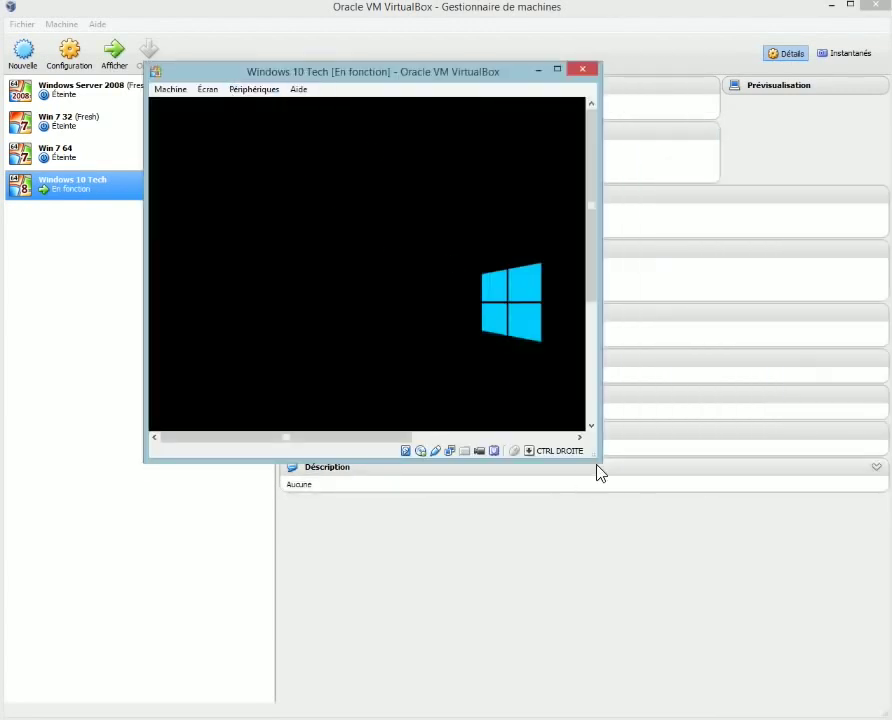
left_click_drag(599, 461, 847, 637)
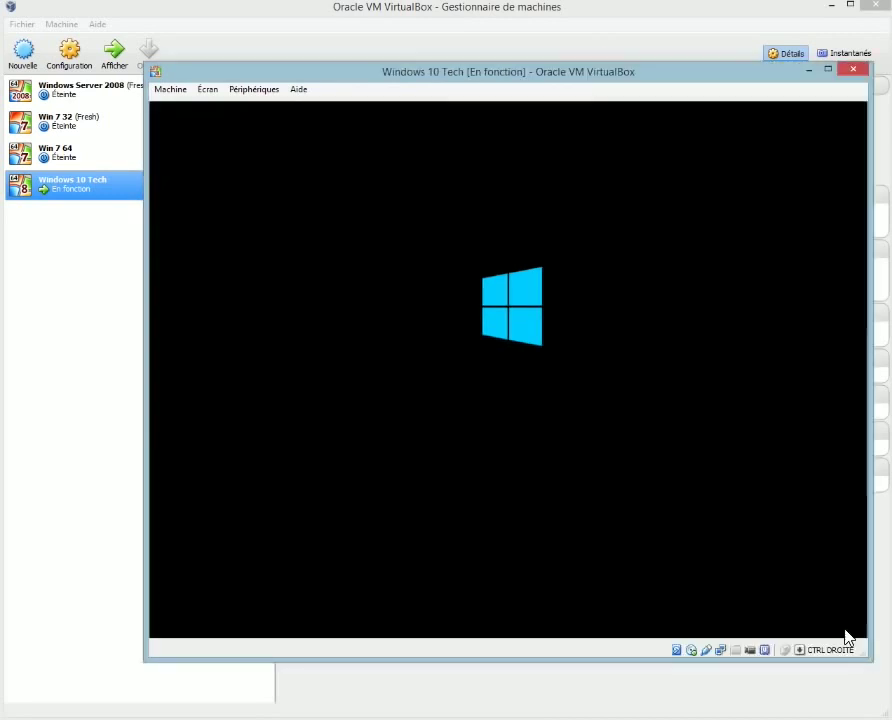
left_click_drag(551, 71, 416, 26)
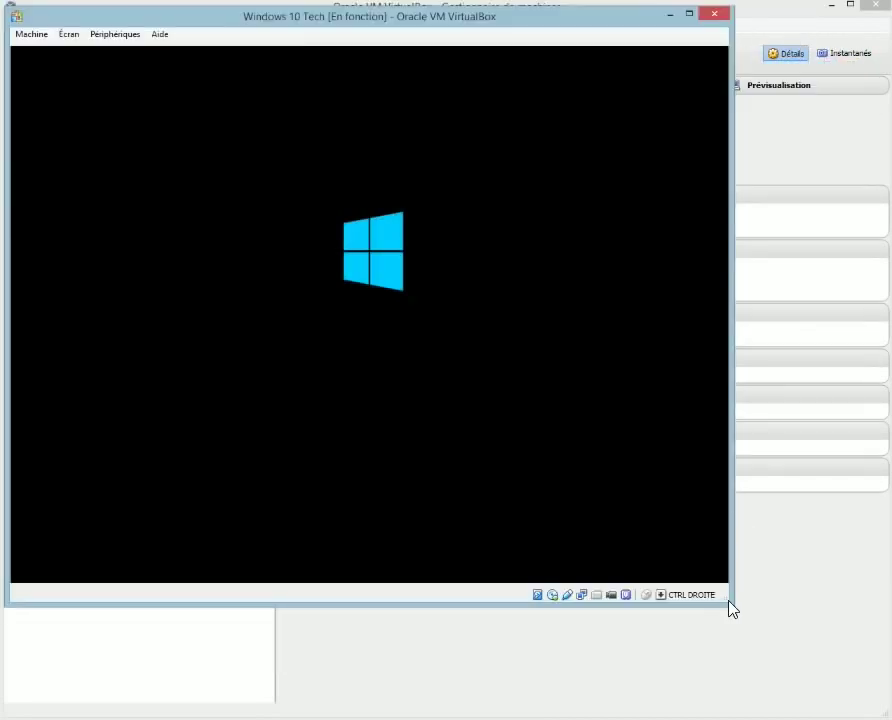
left_click_drag(731, 604, 880, 702)
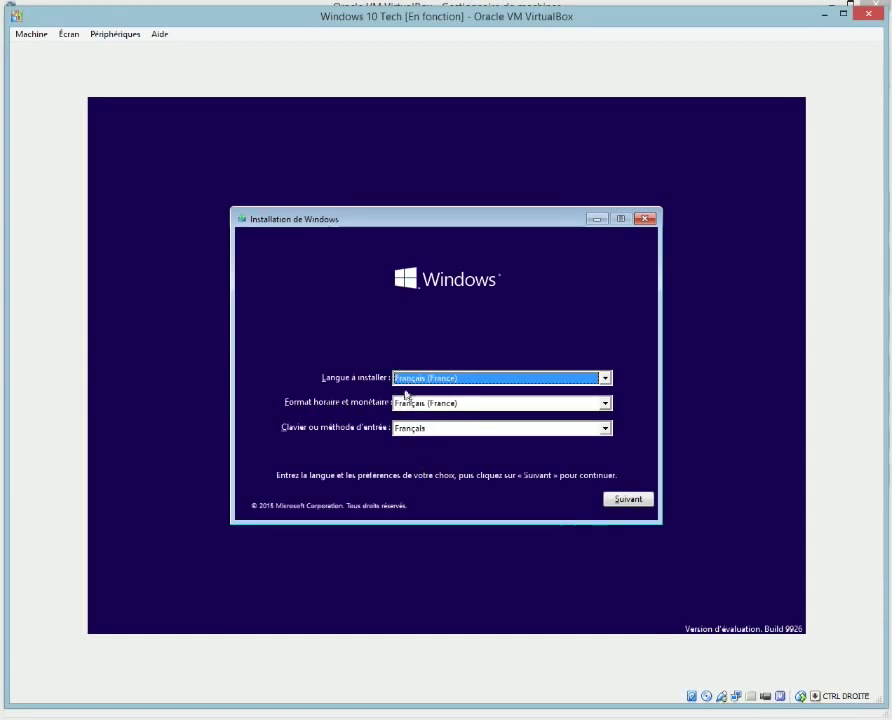
Step: Start the Windows installation with Français (France) as language and a Français keyboard, and accept the licence terms
left_click(632, 501)
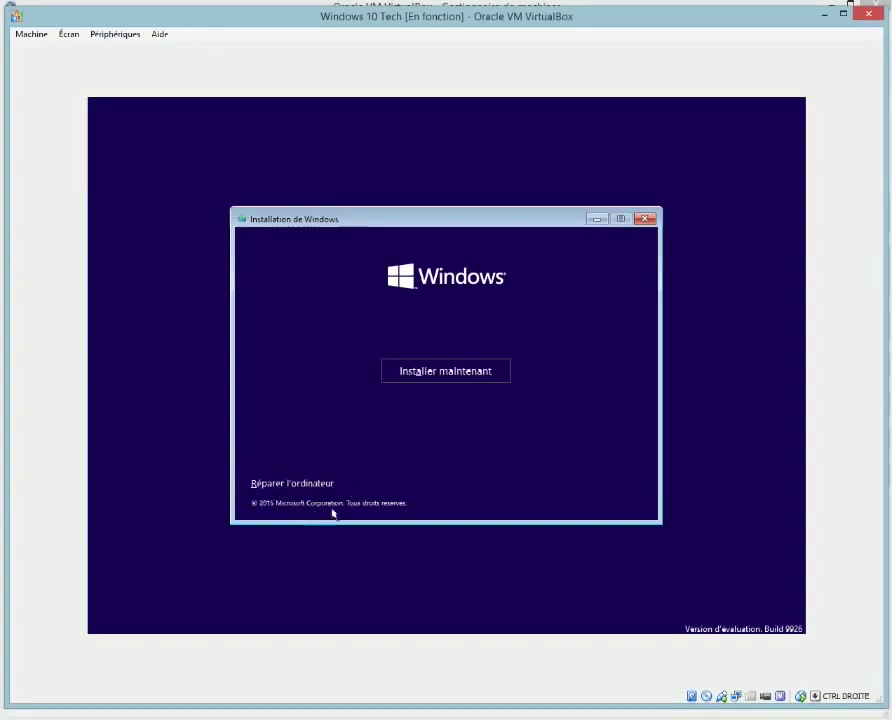
left_click(448, 372)
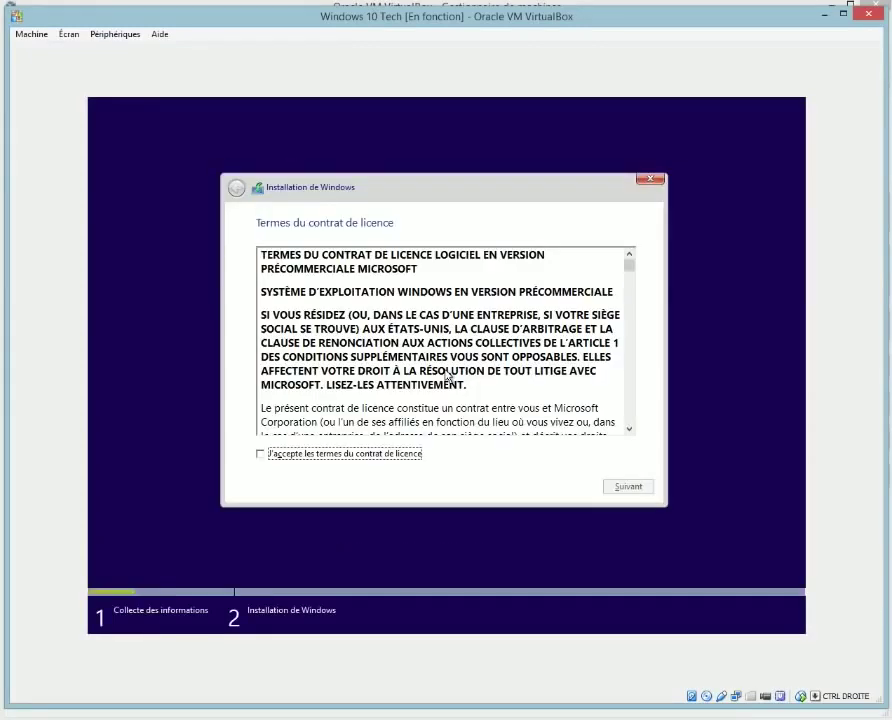
left_click(400, 455)
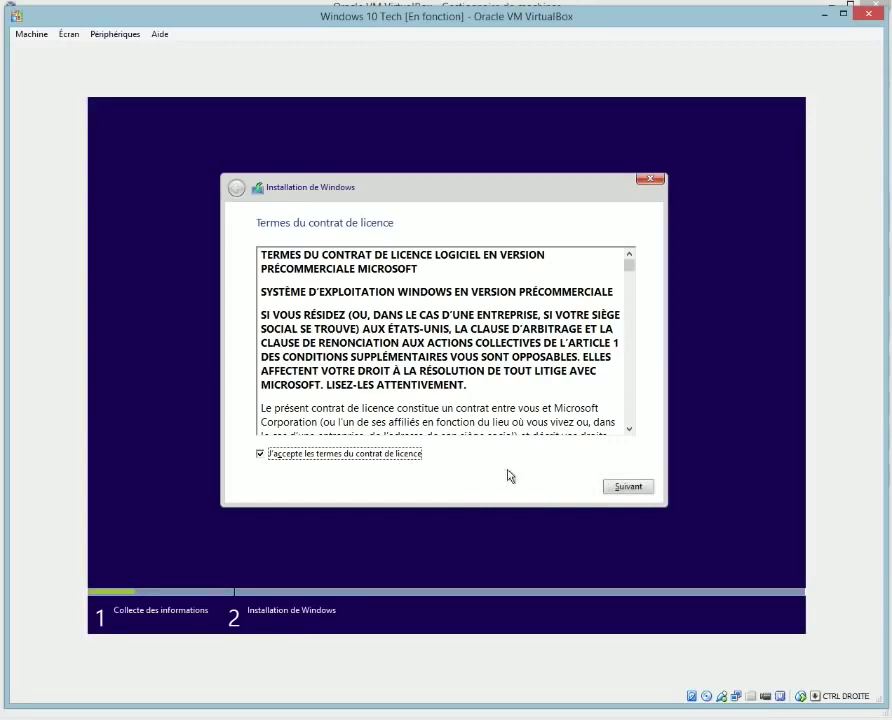
left_click(645, 489)
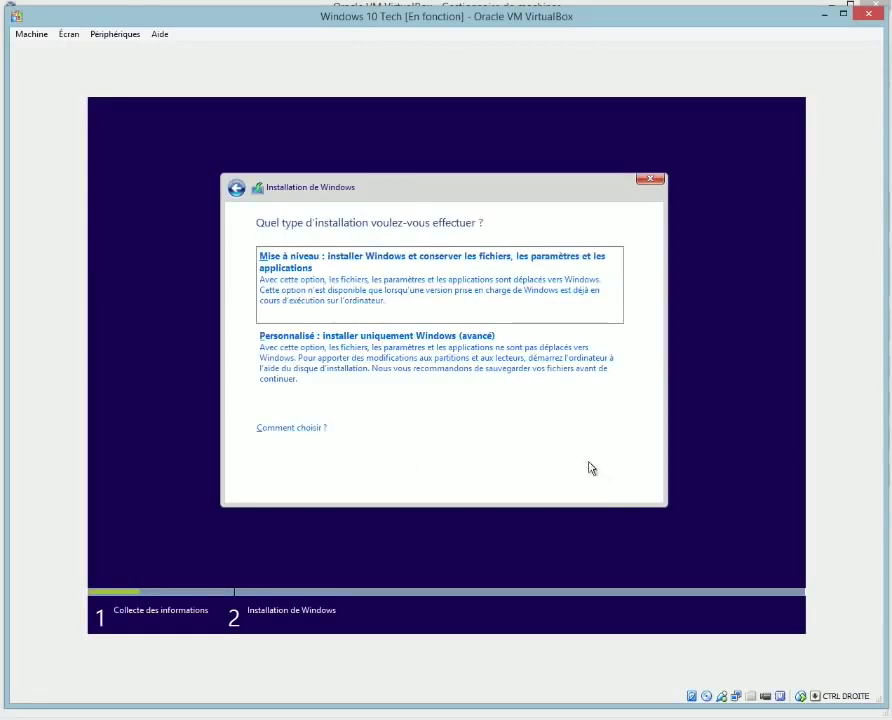
Step: Choose the custom installation, create a 97203 MB partition on the unallocated drive and install Windows on Partition 2
left_click(428, 357)
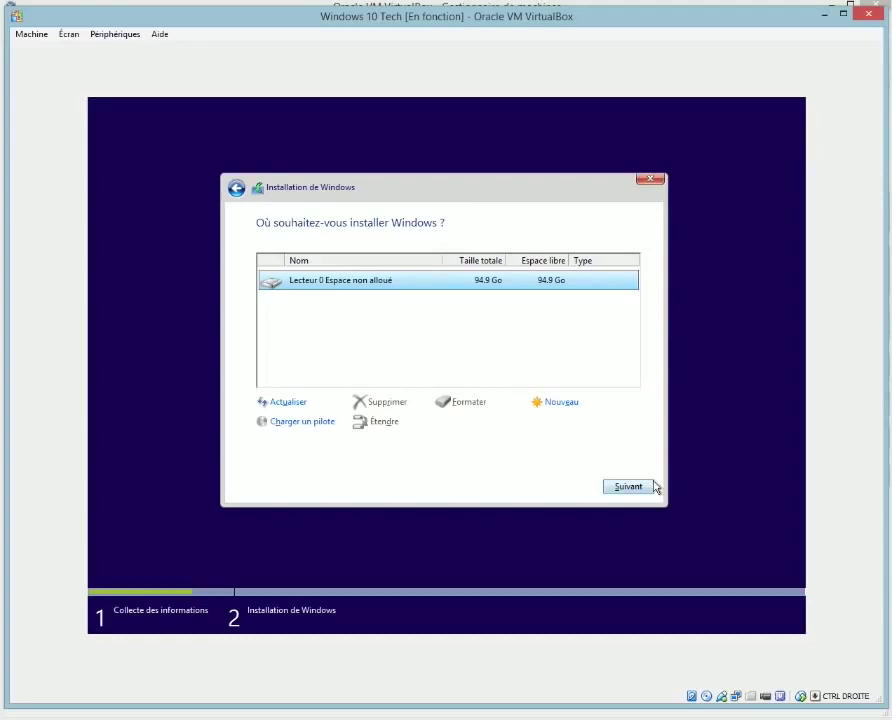
left_click(559, 410)
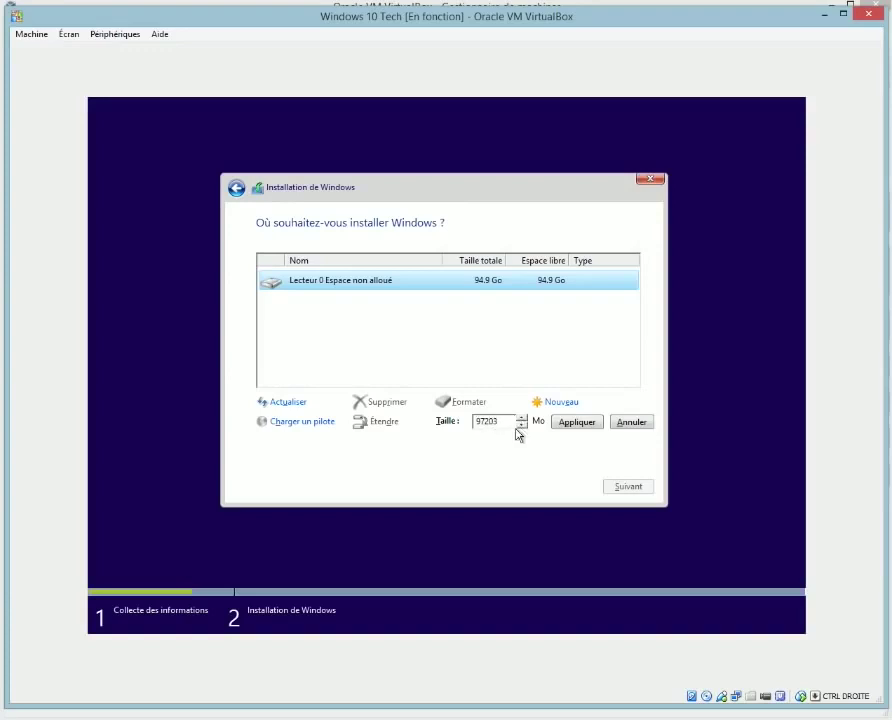
left_click(577, 422)
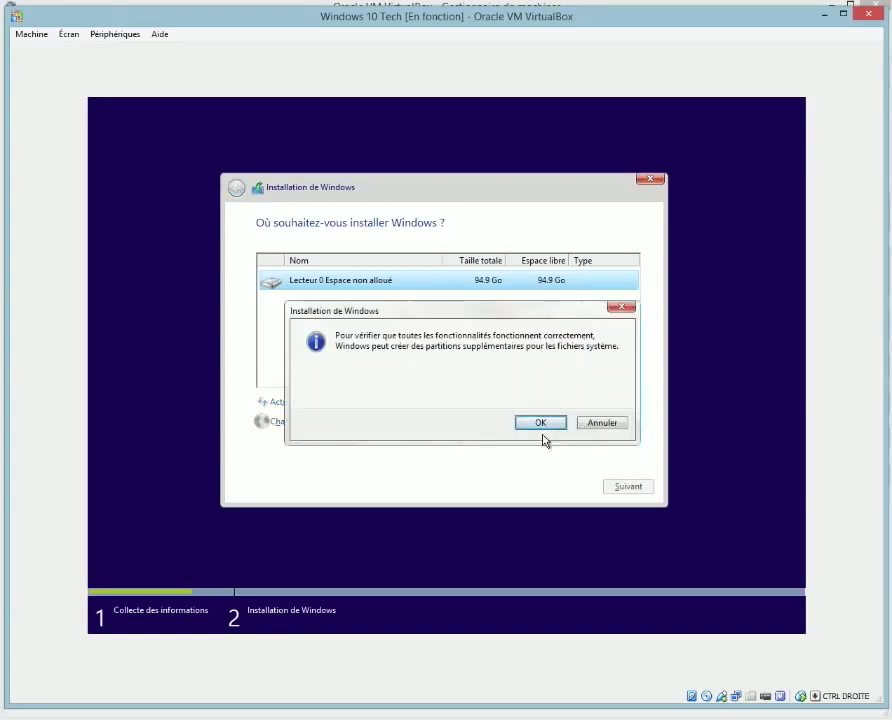
left_click(540, 424)
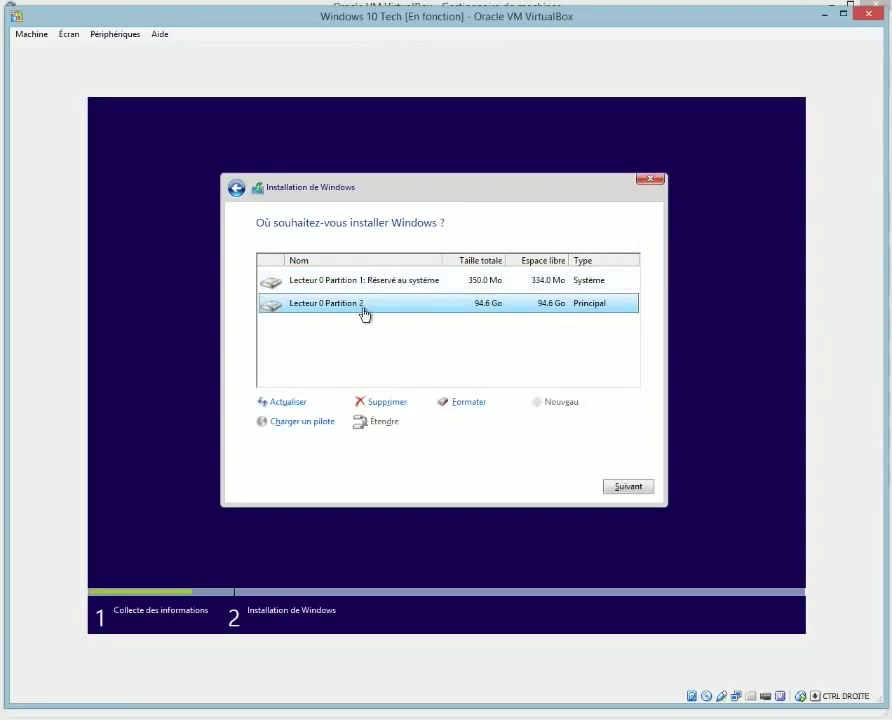
left_click(630, 487)
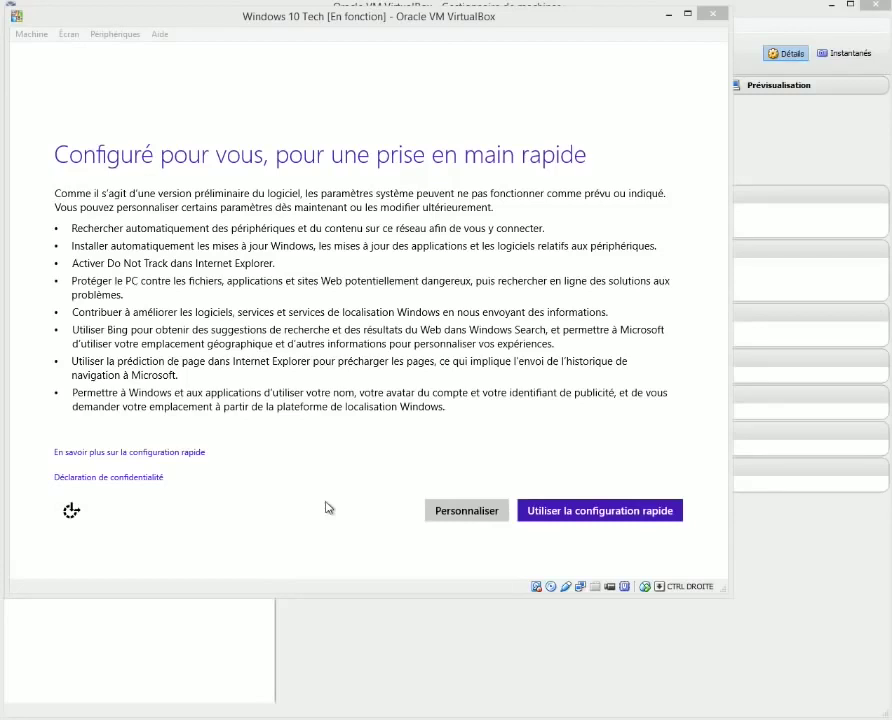
Step: Apply the express settings and choose to sign in without a Microsoft account from the new account form
left_click(580, 514)
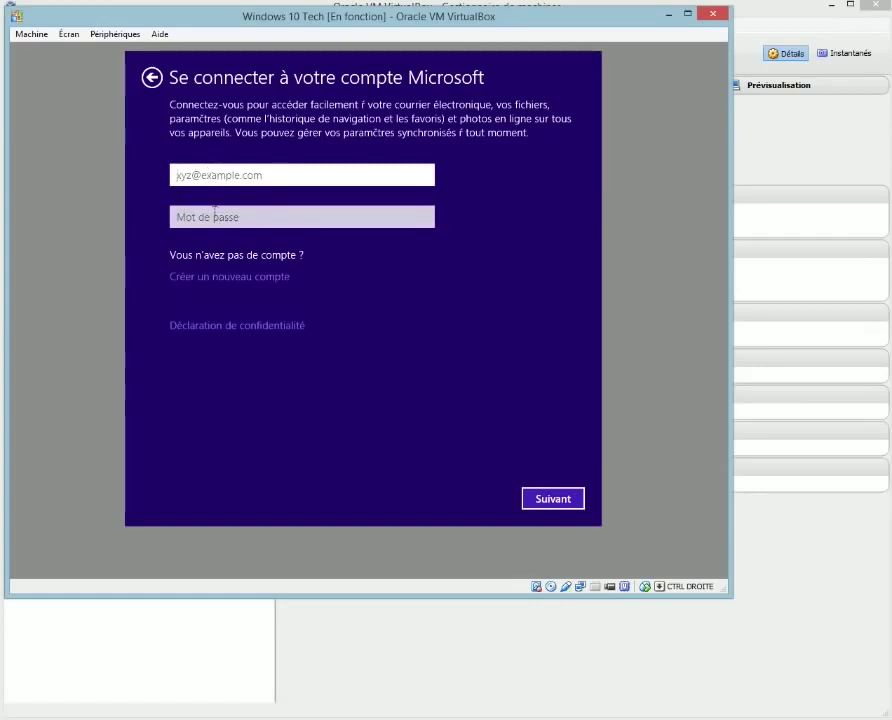
left_click(228, 280)
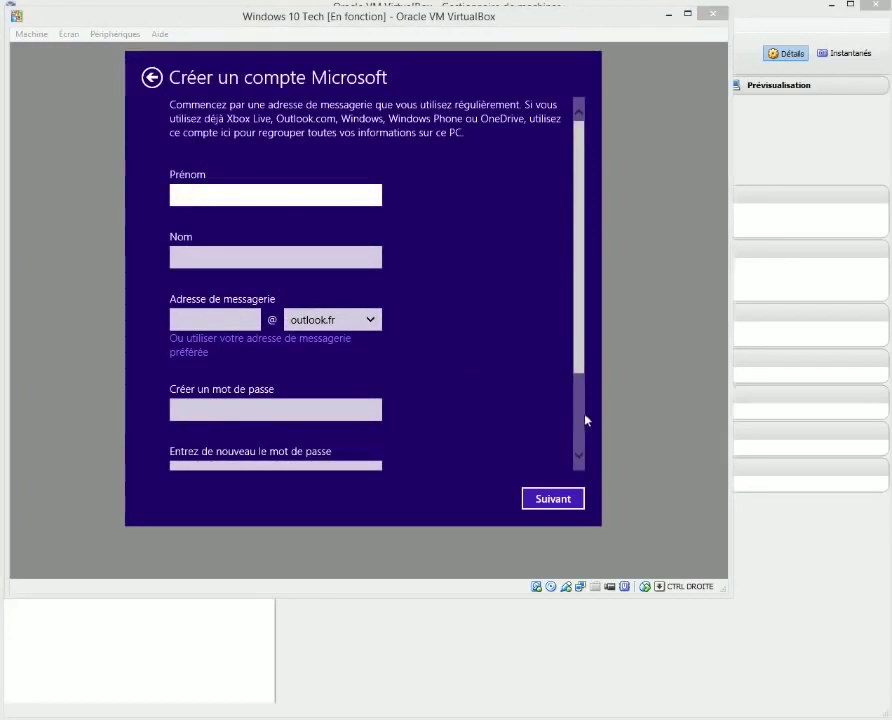
scroll(584, 420, "down", 3)
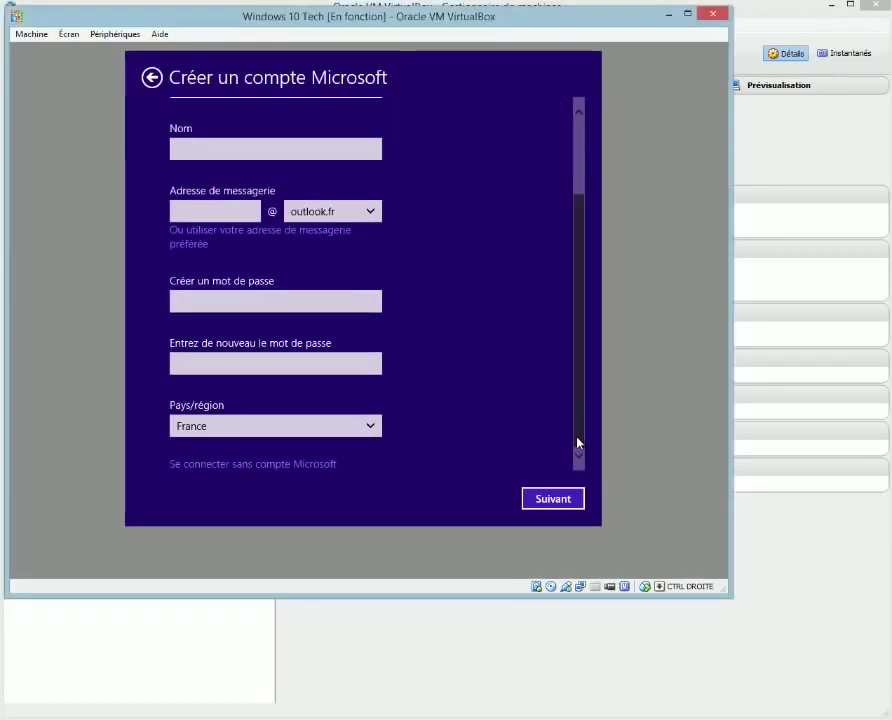
scroll(600, 332, "up", 3)
scroll(594, 350, "down", 1)
scroll(586, 420, "down", 2)
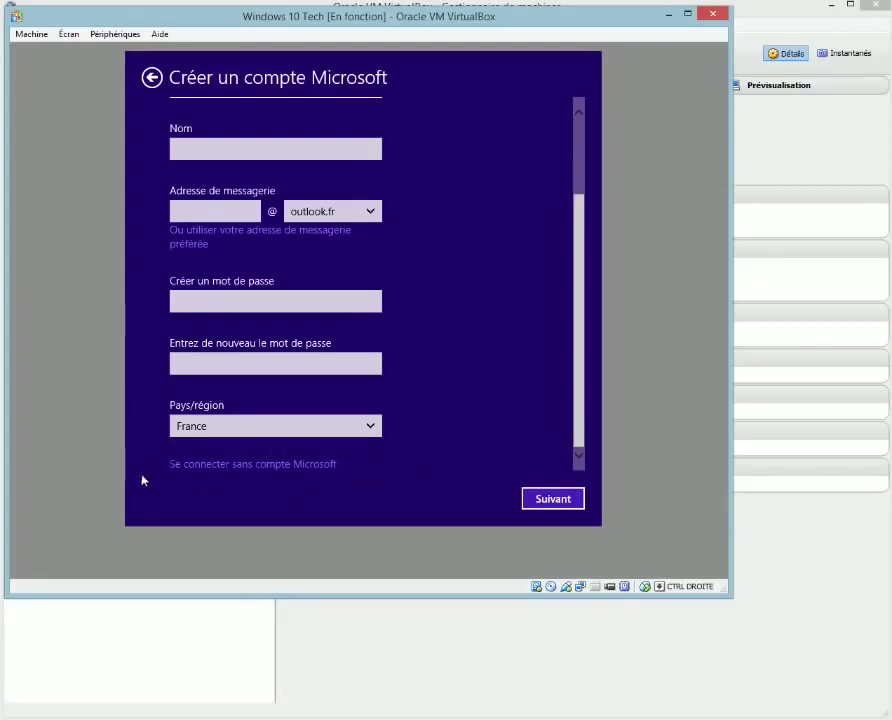
left_click(263, 467)
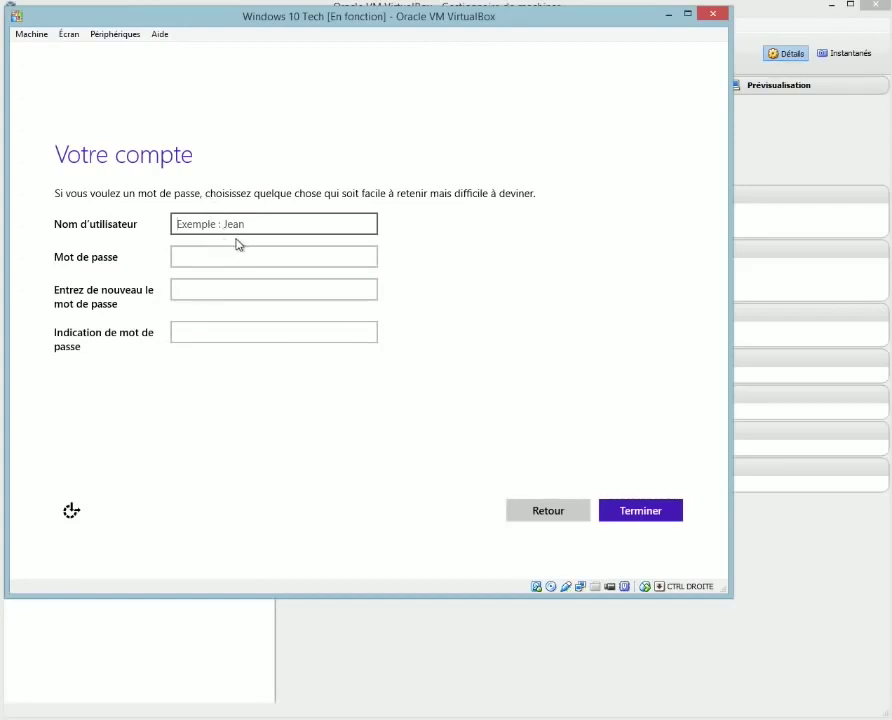
Step: Create the local account by entering the user name, the account password with its confirmation and a password hint
type("cedric")
key("Tab")
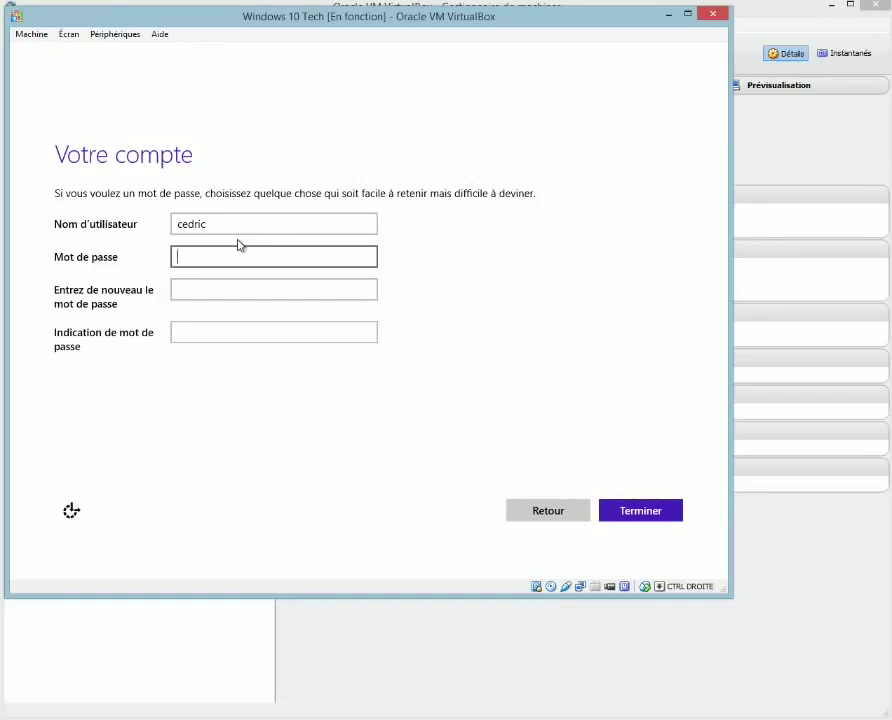
type("•••")
key("Tab")
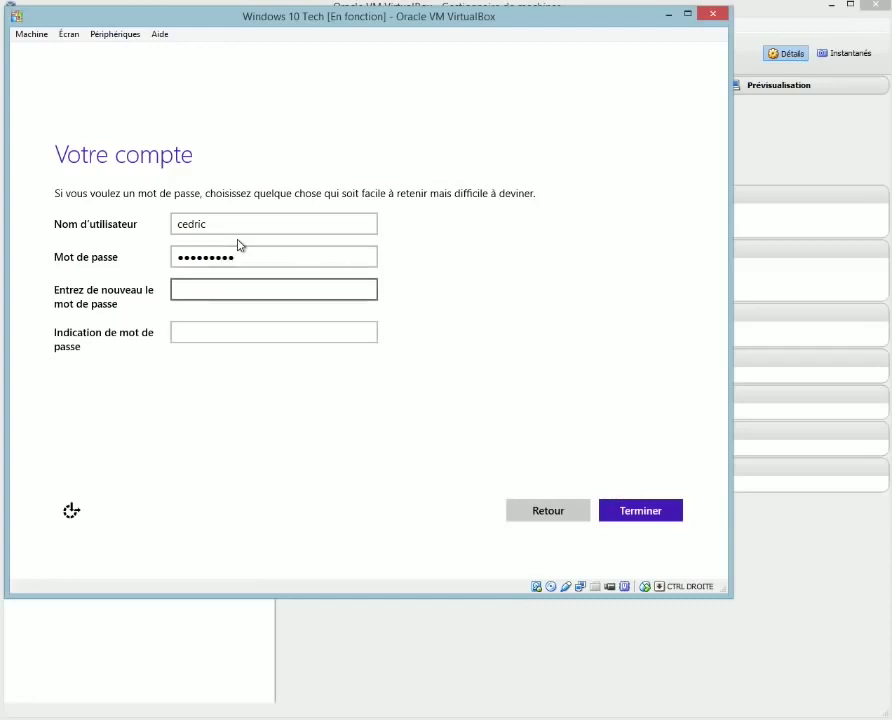
type("•••••••••")
key("Tab")
type("pa")
key("BackSpace")
key("BackSpace")
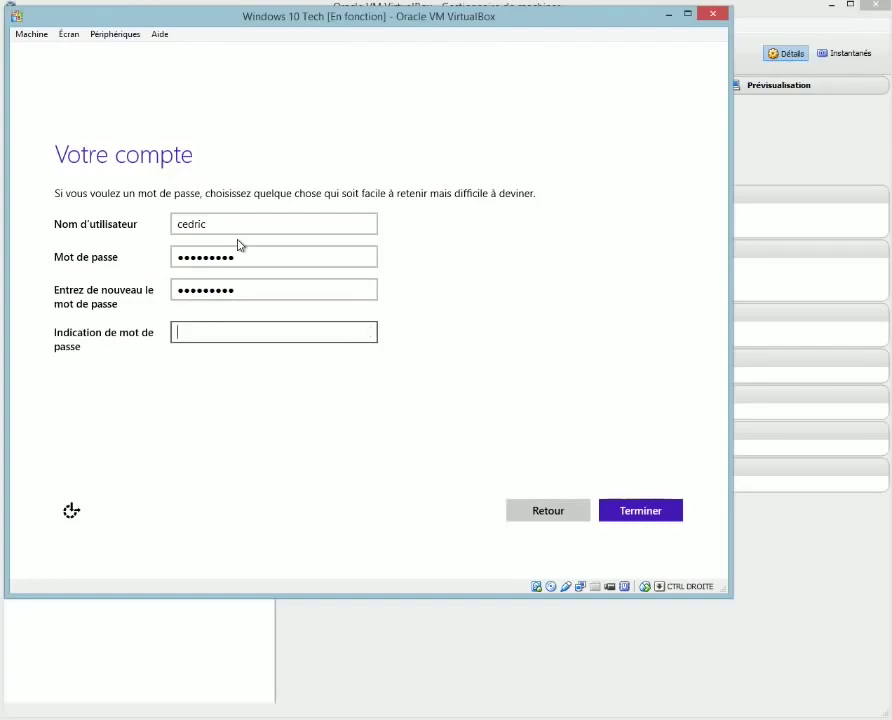
type("pass")
left_click(655, 514)
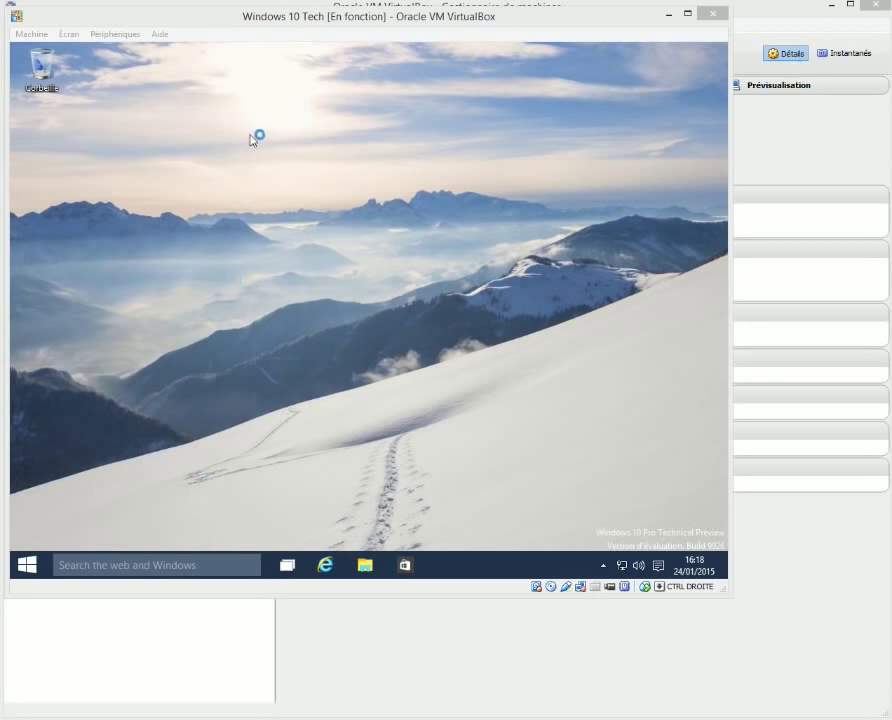
Step: Open the Windows 10 Start menu and look through its app tiles, including Explore Windows and Everyday apps
left_click(26, 567)
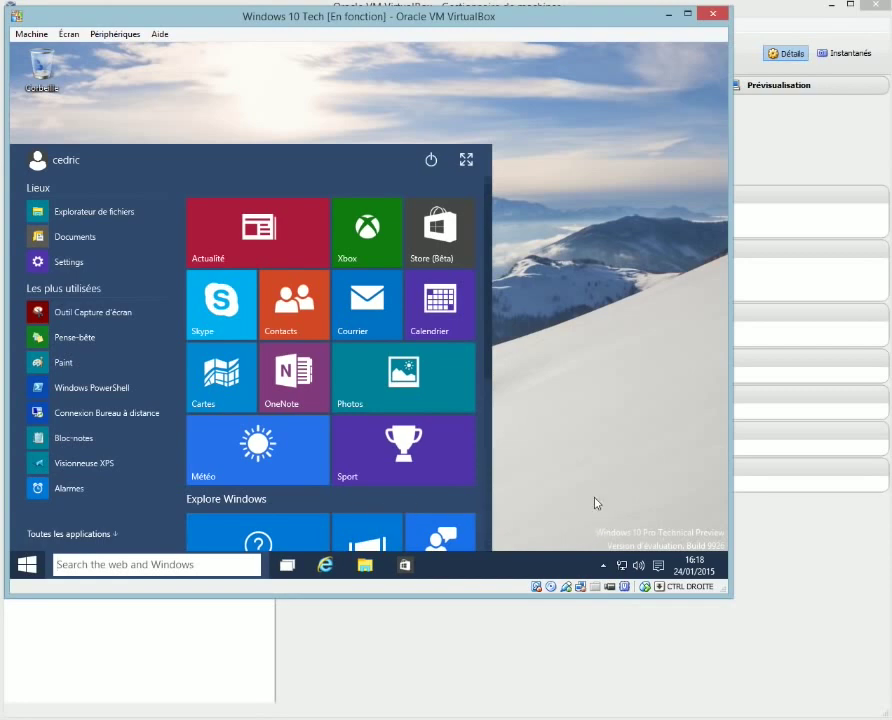
scroll(442, 468, "down", 5)
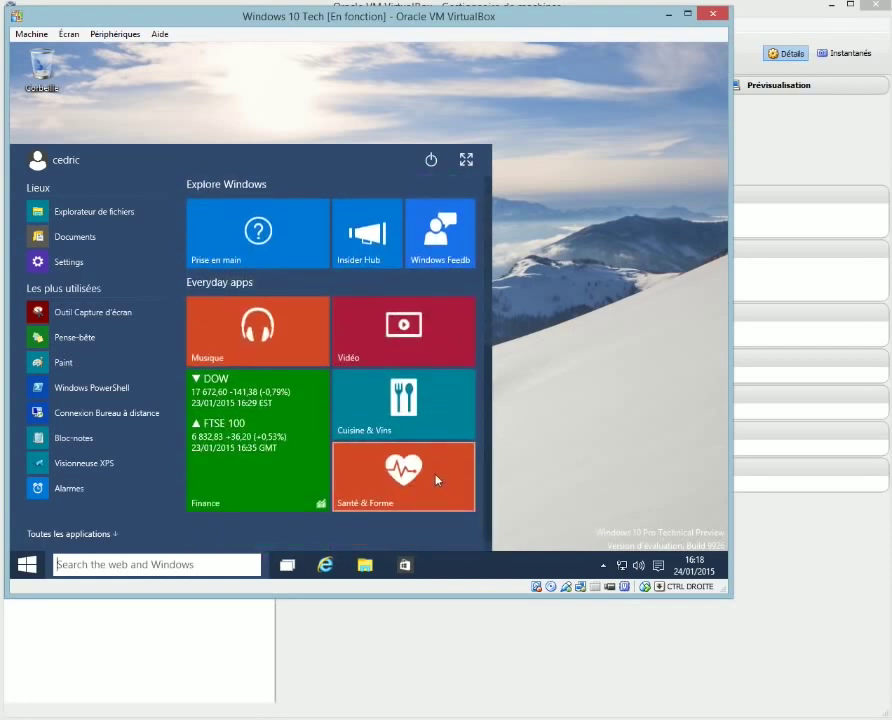
scroll(436, 480, "up", 3)
scroll(437, 485, "up", 1)
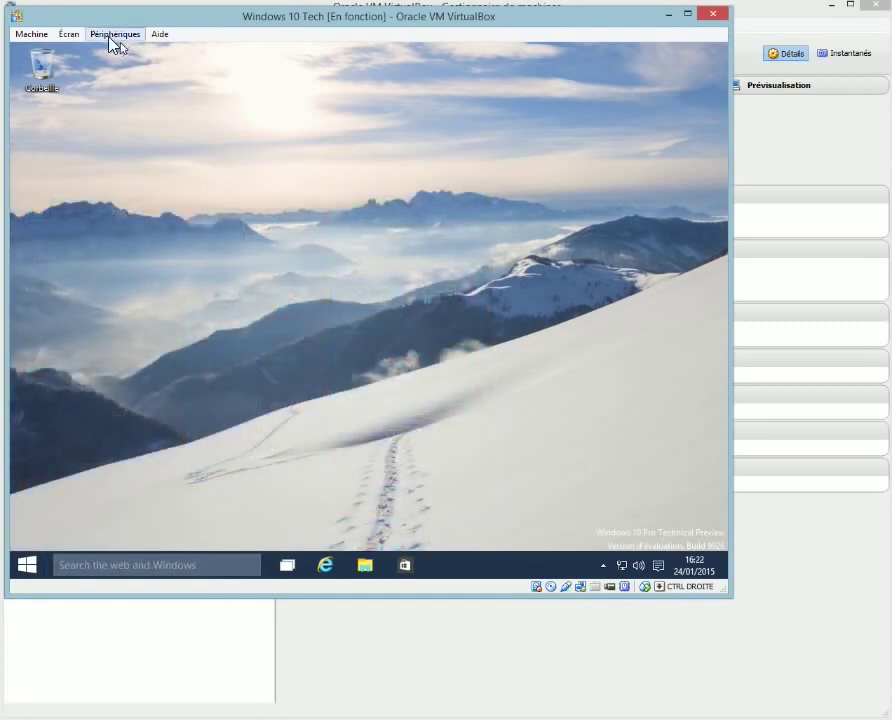
Step: Insert the Guest Additions CD image into the virtual machine and open that CD drive in the guest's file explorer
left_click(116, 34)
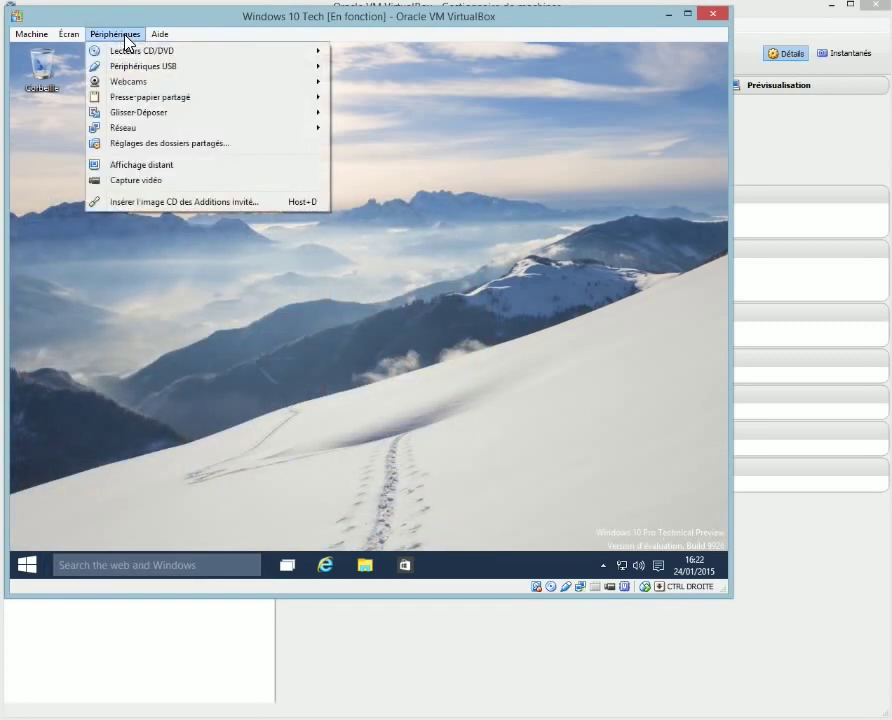
left_click(183, 203)
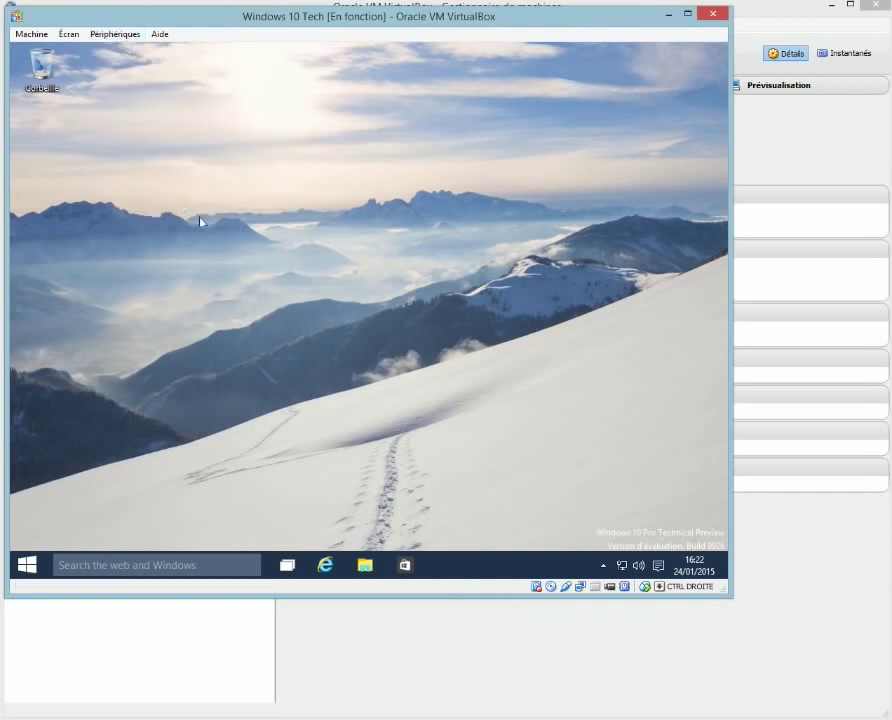
key("super+e")
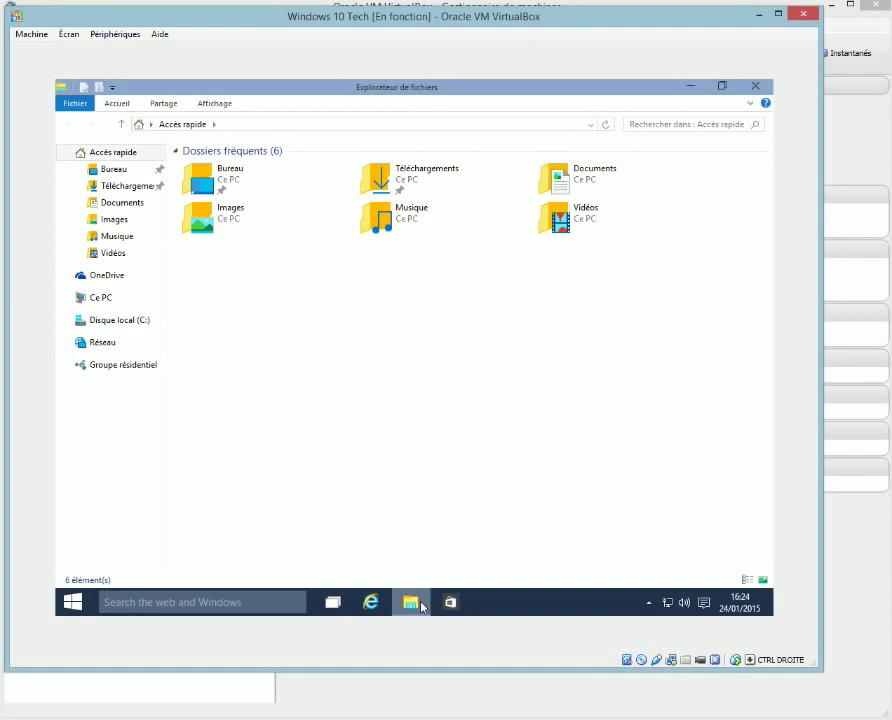
left_click(97, 300)
double_click(388, 280)
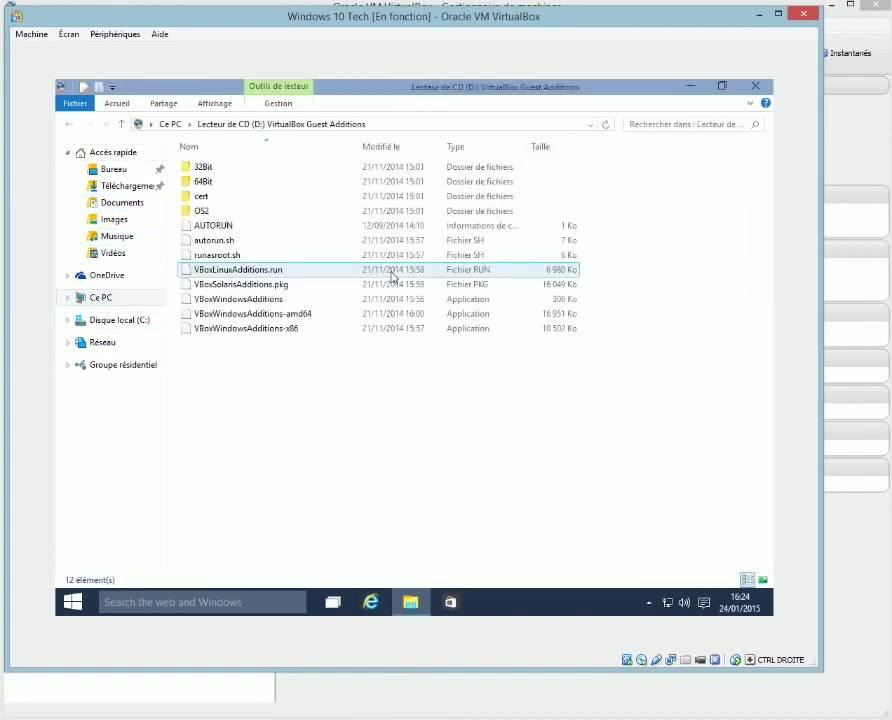
left_click(292, 315)
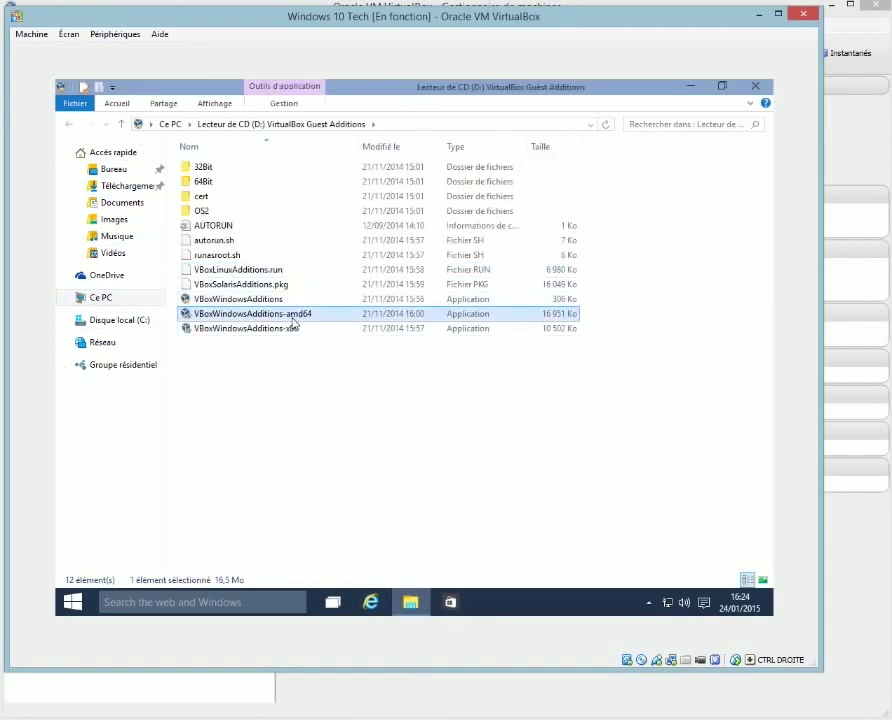
double_click(292, 318)
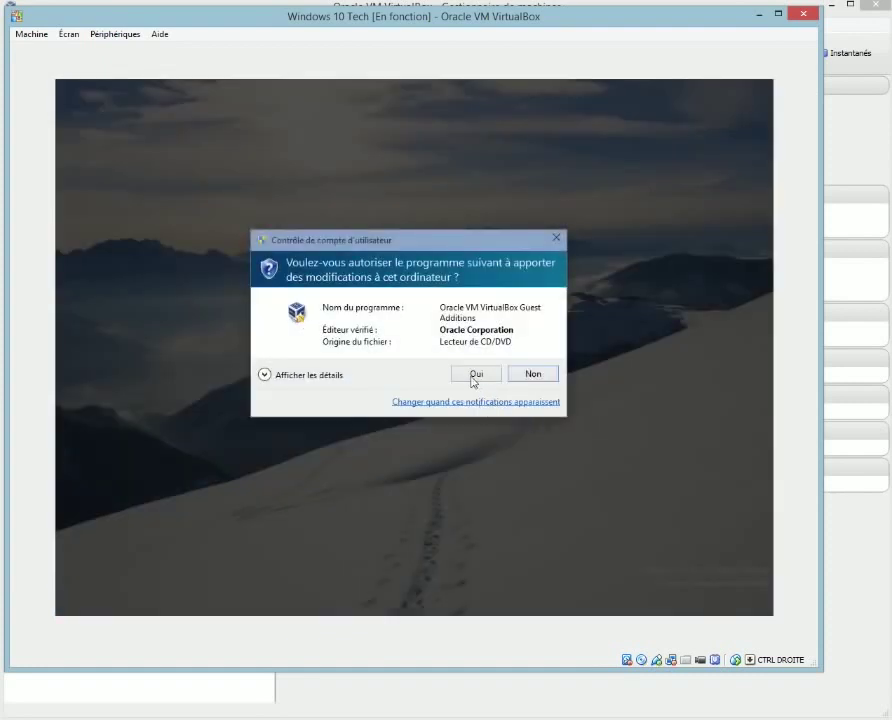
left_click(530, 377)
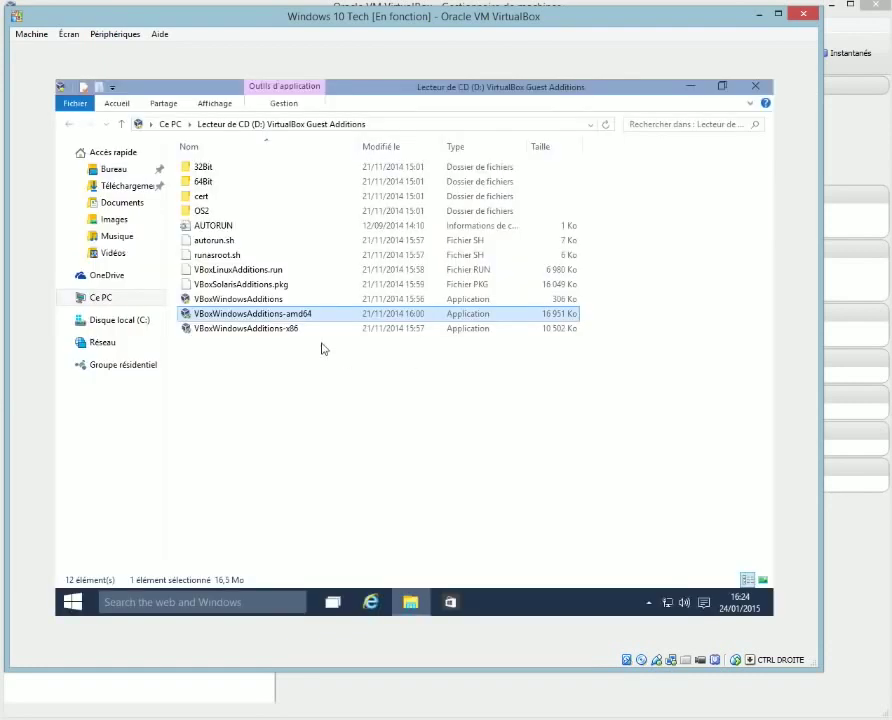
Step: Install the Guest Additions with VBoxWindowsAdditions-amd64 in the default folder, accepting the Oracle device software, and restart the guest immediately
double_click(265, 316)
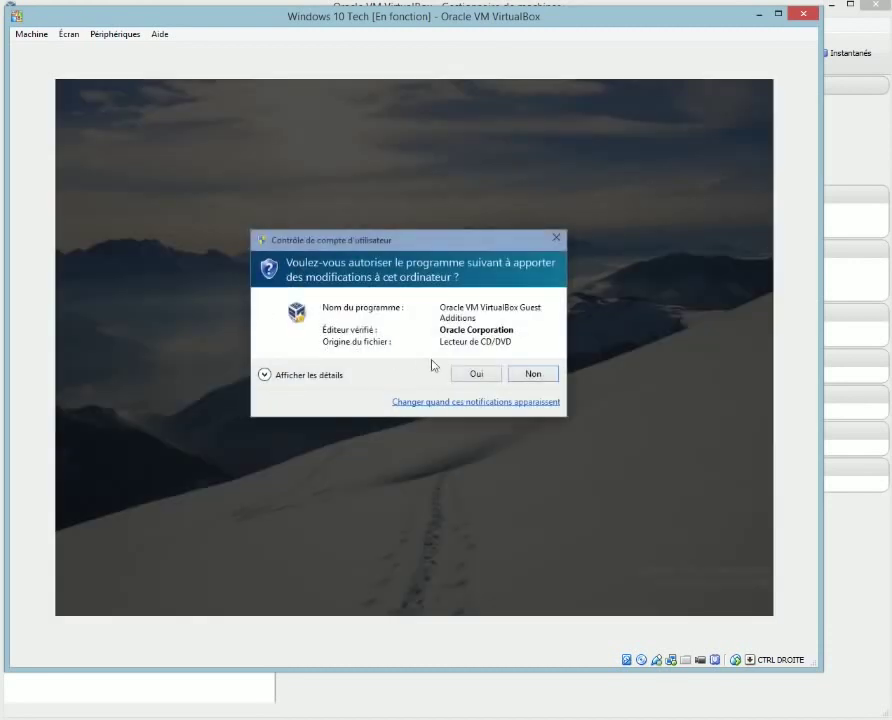
left_click(478, 375)
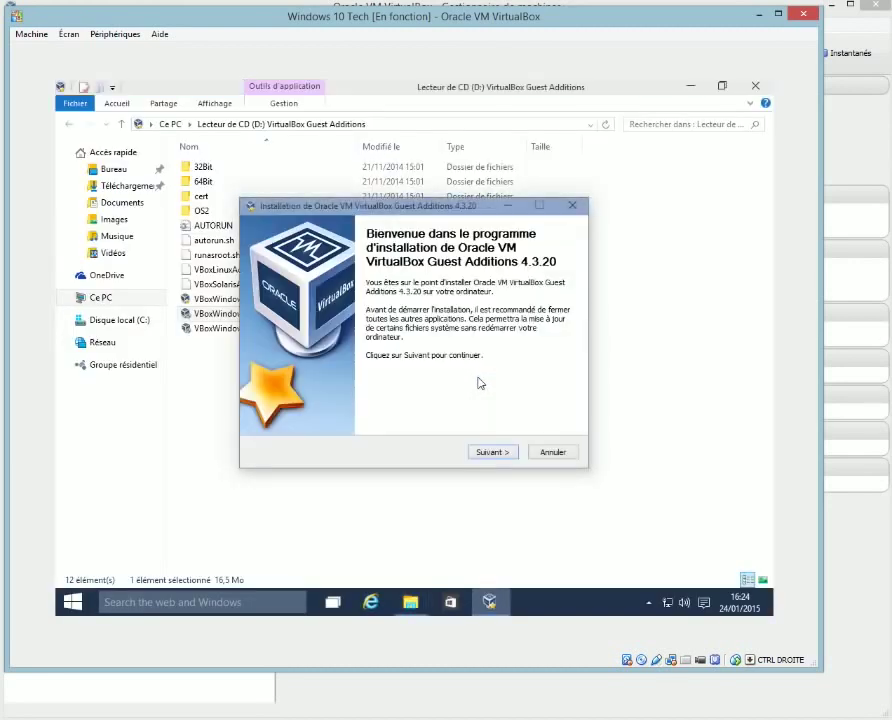
left_click(500, 453)
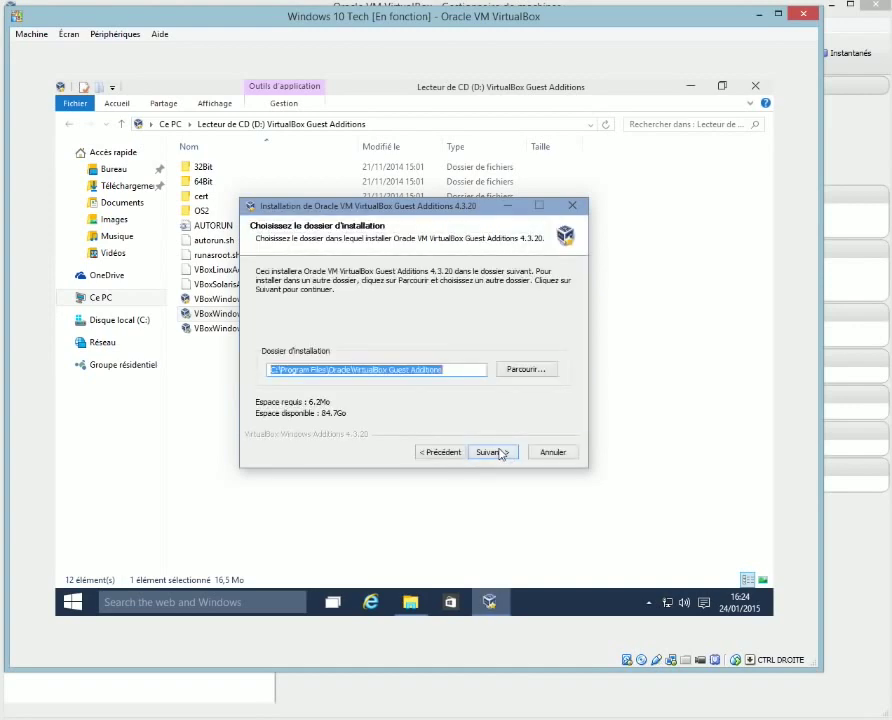
left_click(501, 453)
left_click(493, 452)
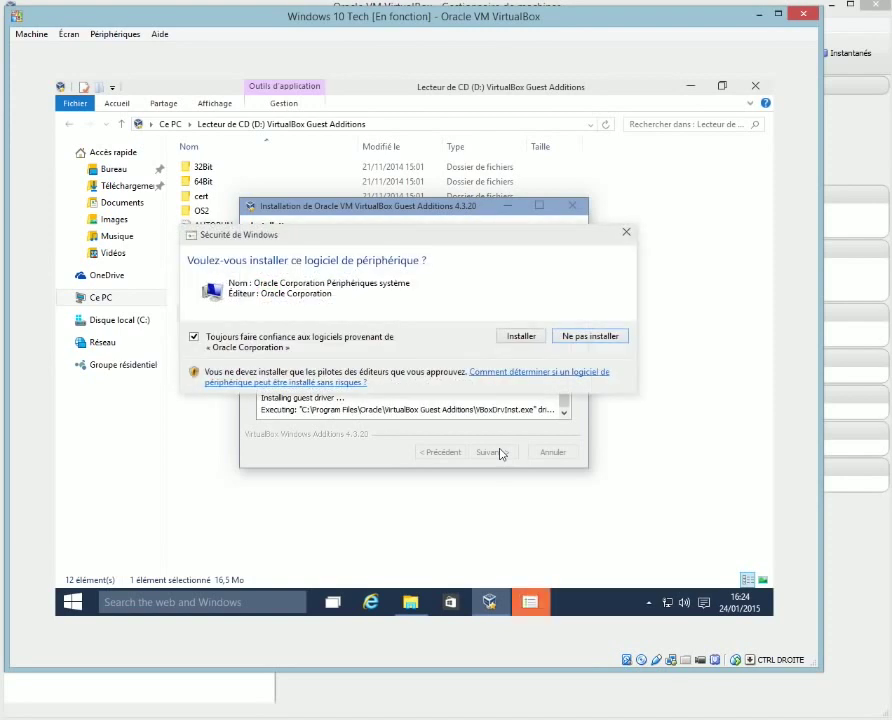
left_click(522, 338)
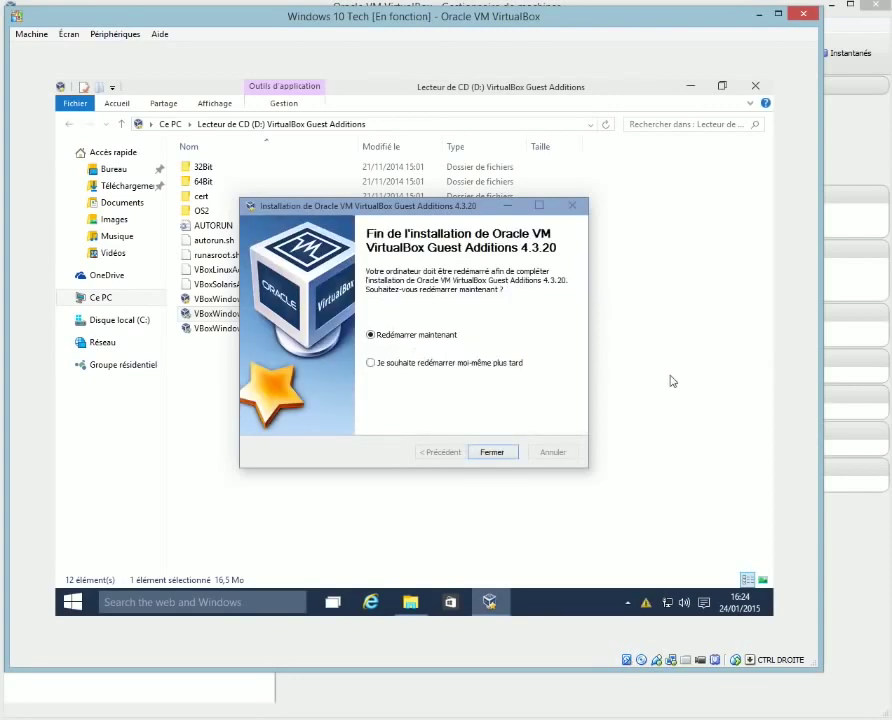
left_click(492, 452)
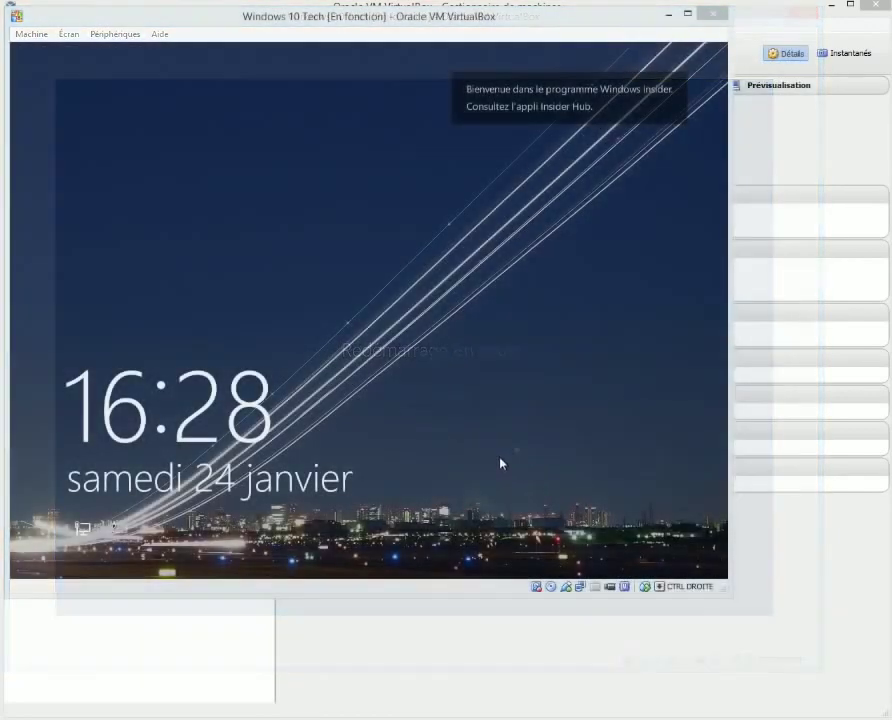
Step: Dismiss the guest's lock screen and sign in to the local account by entering the account password
left_click(500, 297)
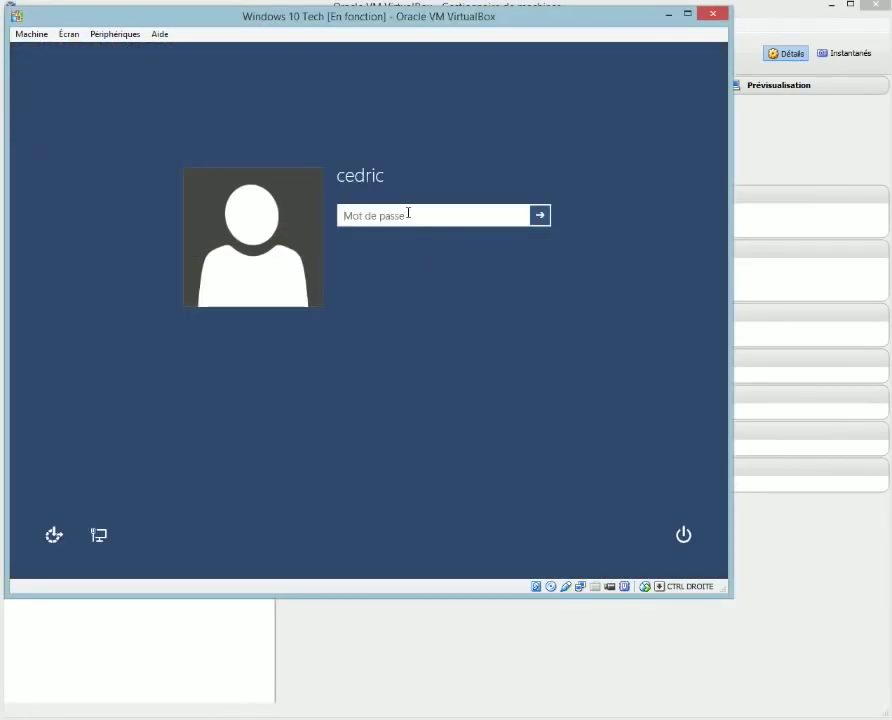
type("********")
key("Return")
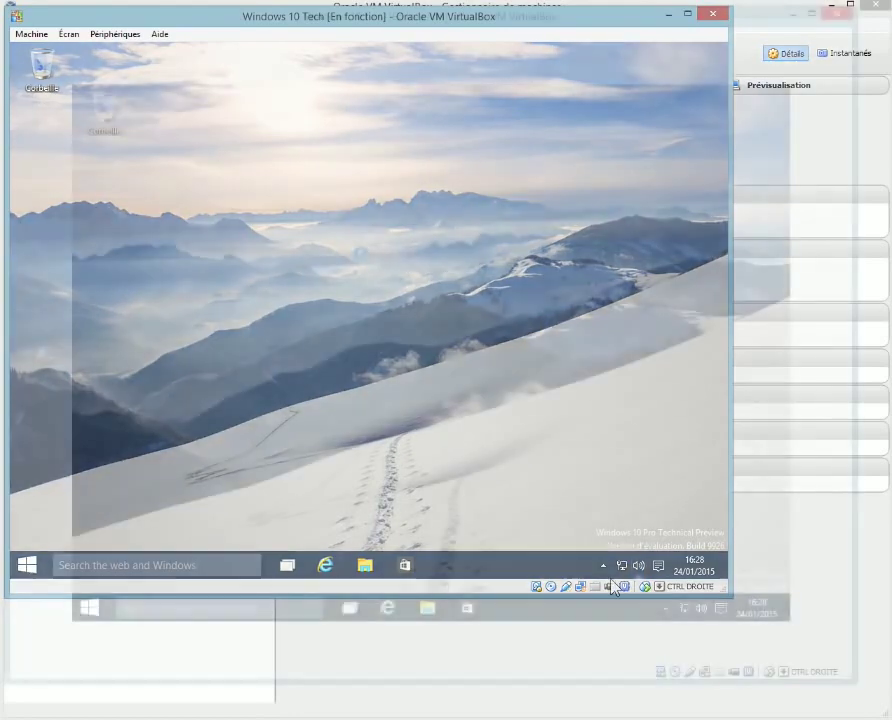
Step: Set the guest desktop's screen resolution to 1280 x 1024 and keep the display changes
right_click(347, 245)
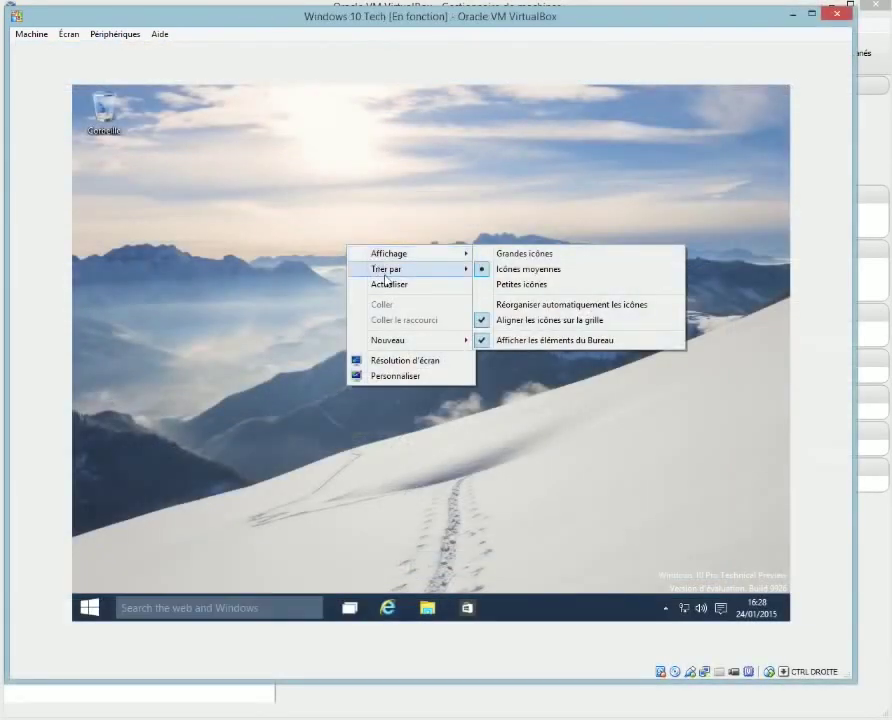
left_click(405, 362)
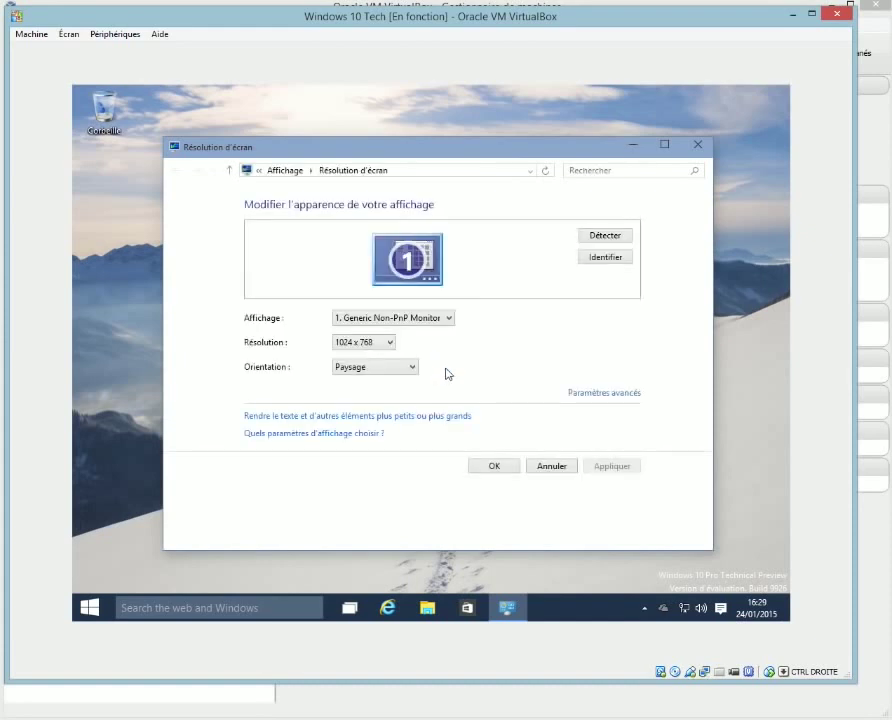
left_click(362, 343)
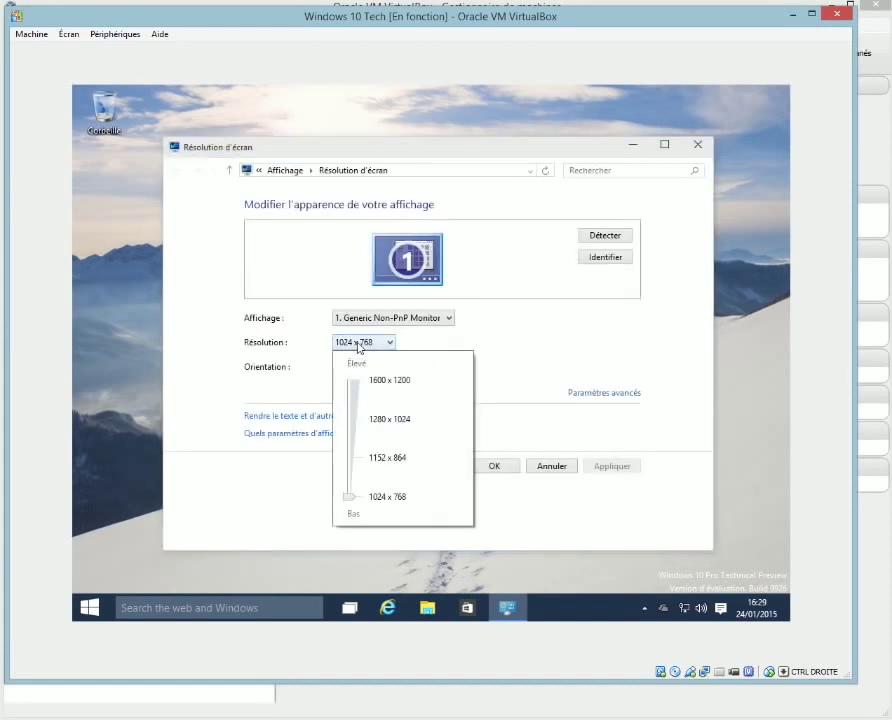
left_click(357, 420)
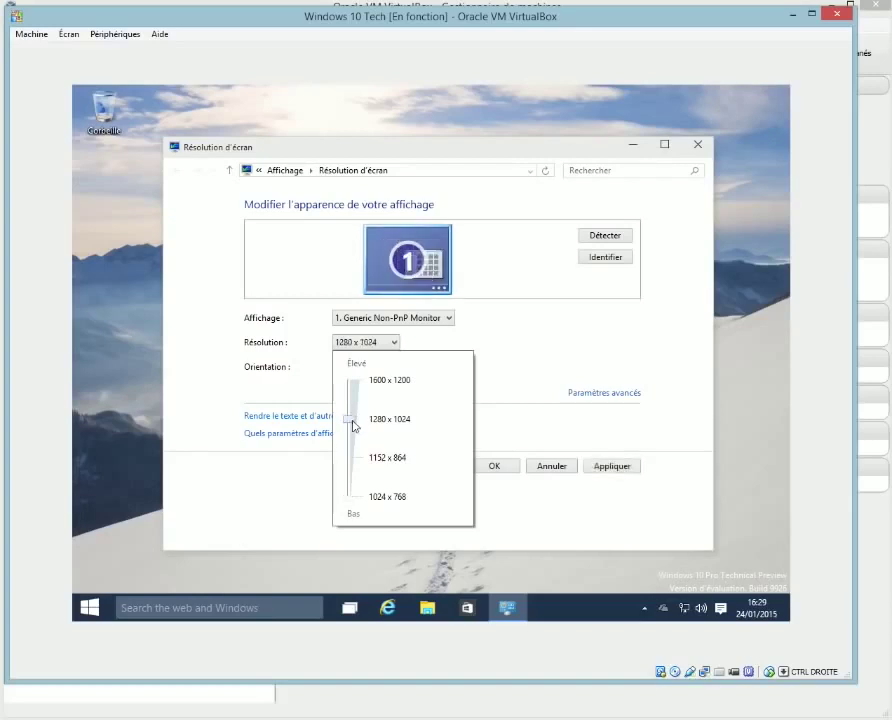
left_click(627, 477)
left_click(625, 470)
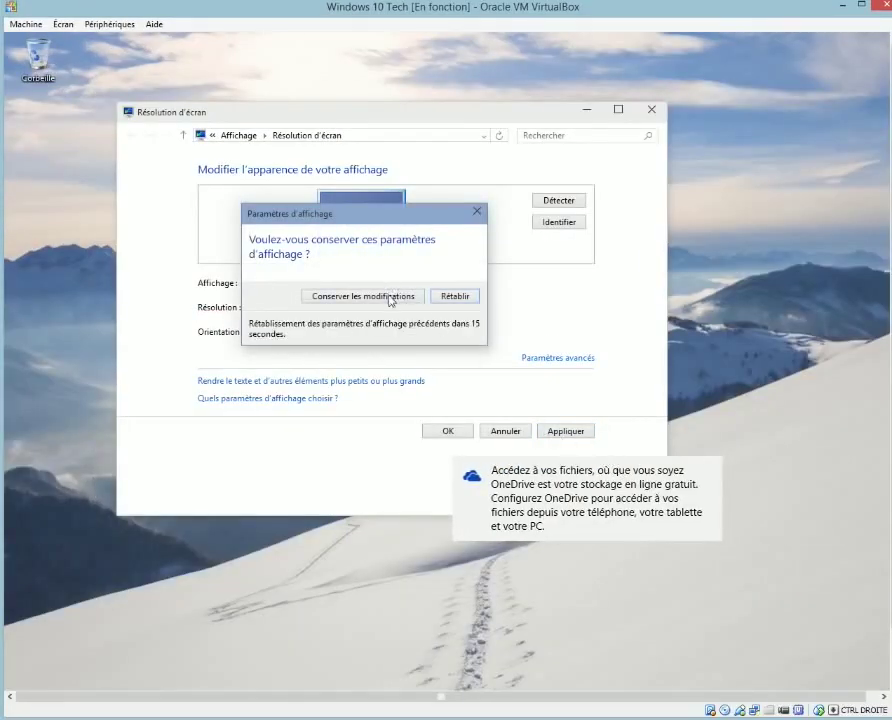
left_click(402, 296)
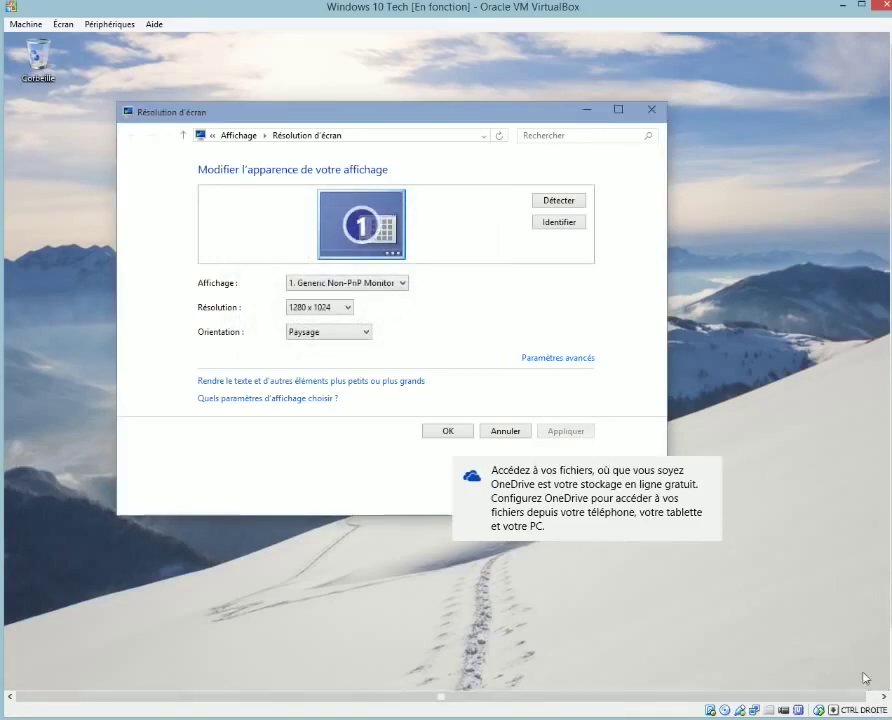
Step: Change the screen resolution to 1152 x 864, keep the modification and close the resolution settings
left_click(337, 309)
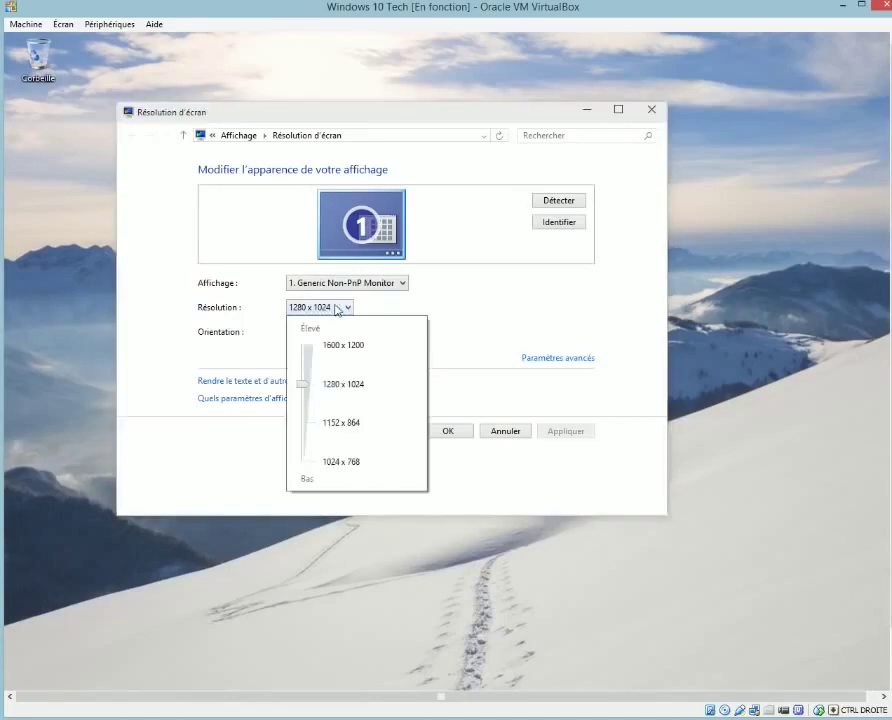
left_click(304, 423)
left_click(556, 422)
left_click(560, 430)
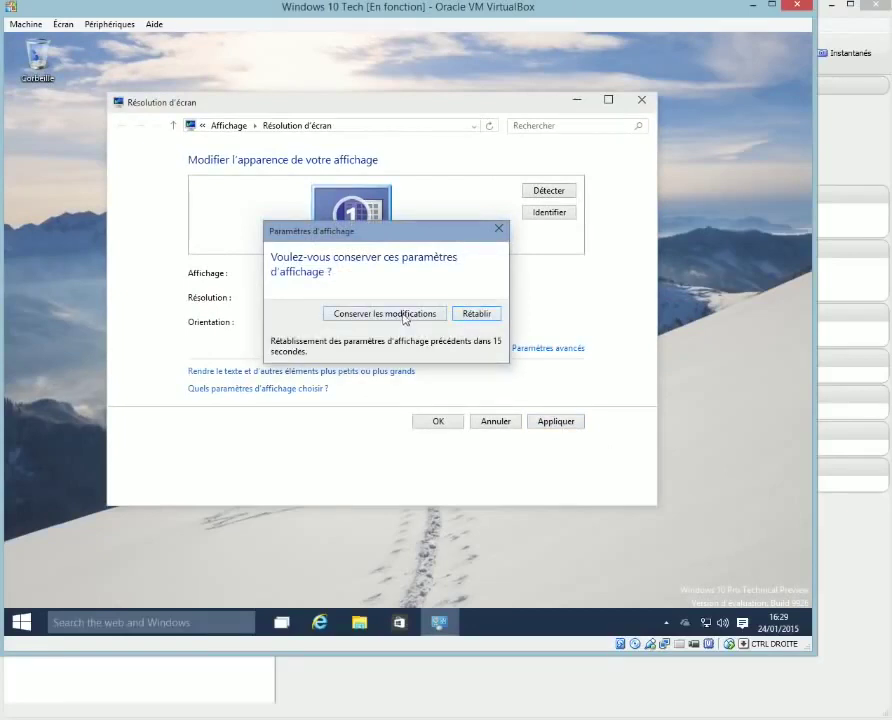
left_click(406, 317)
left_click(455, 421)
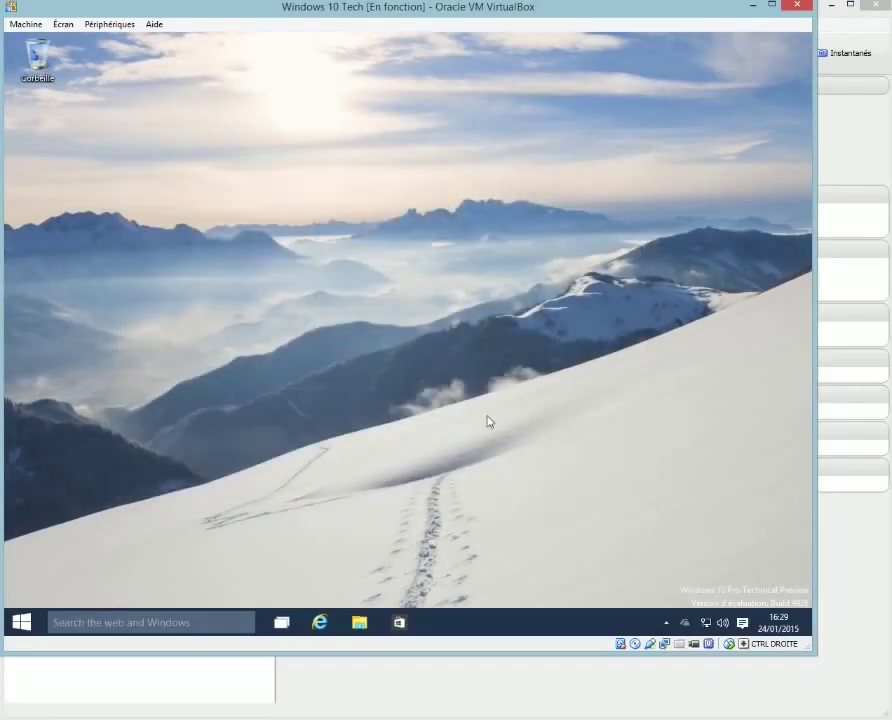
Step: Launch Store (Bêta) from the Start menu, view it maximized and minimize its window
left_click(29, 625)
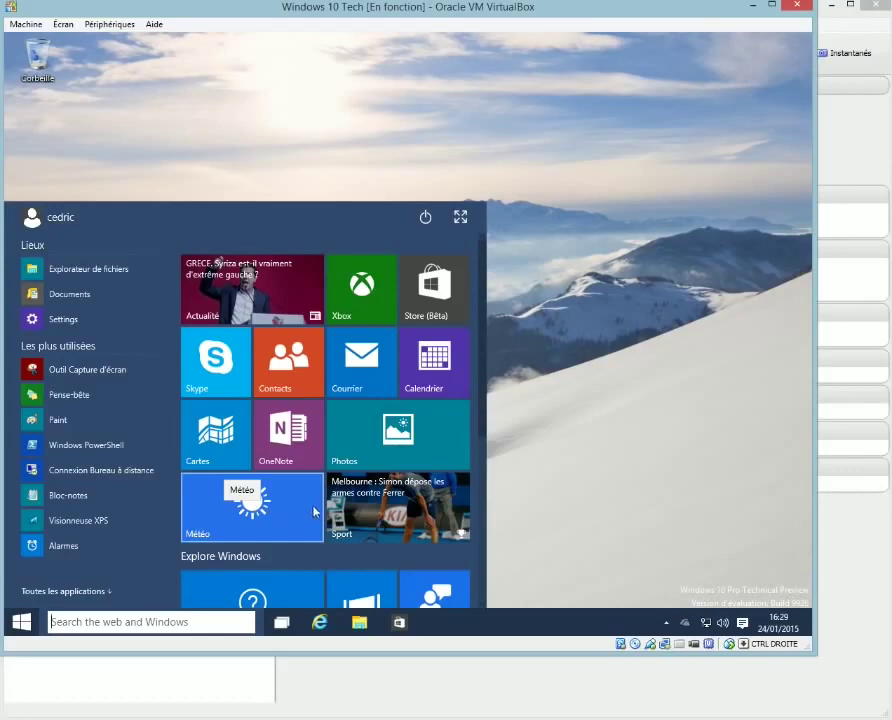
left_click(446, 298)
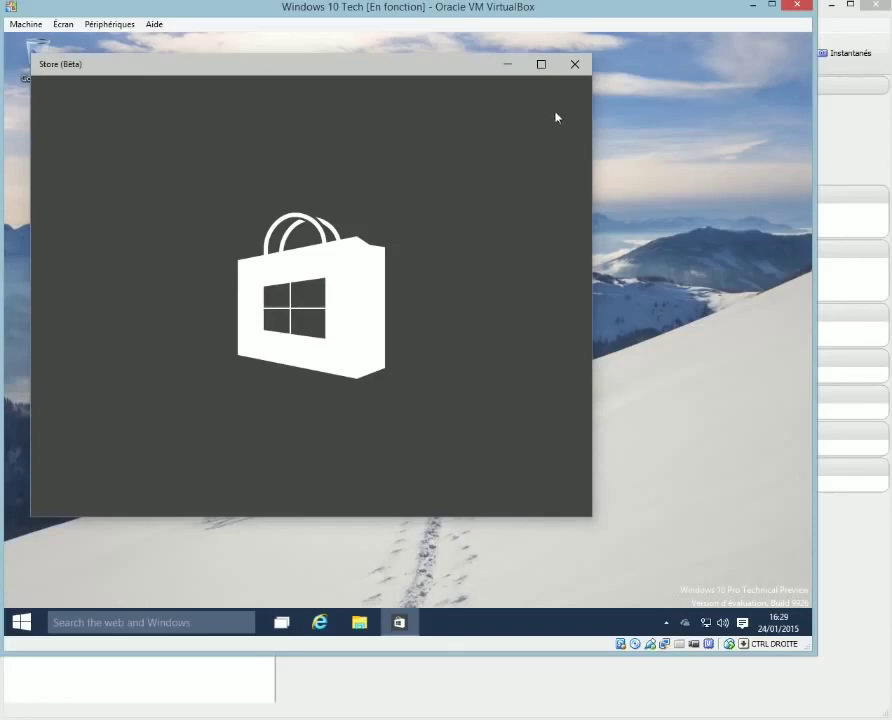
left_click(540, 64)
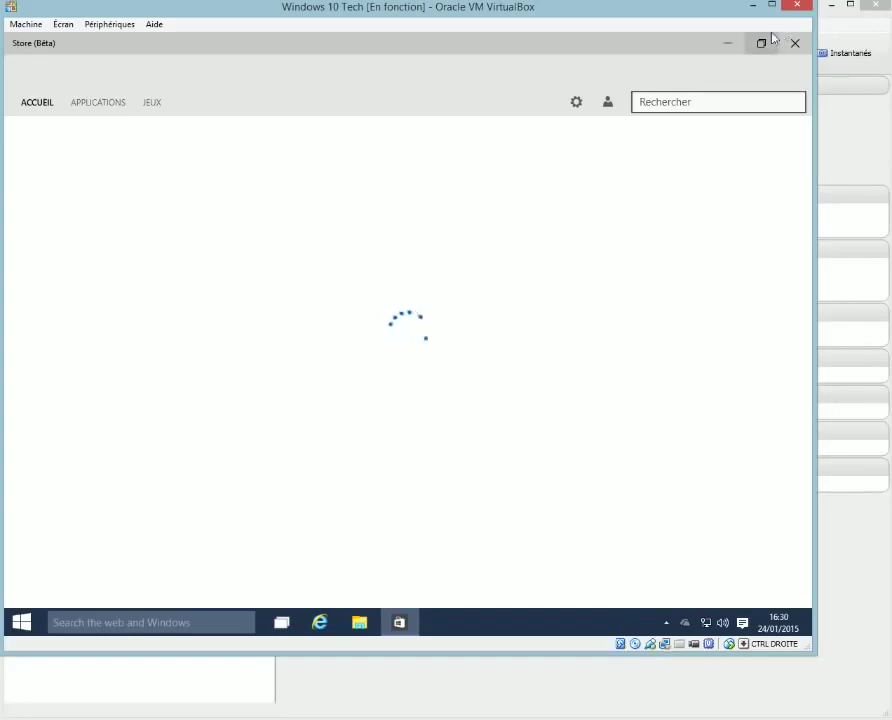
left_click(729, 43)
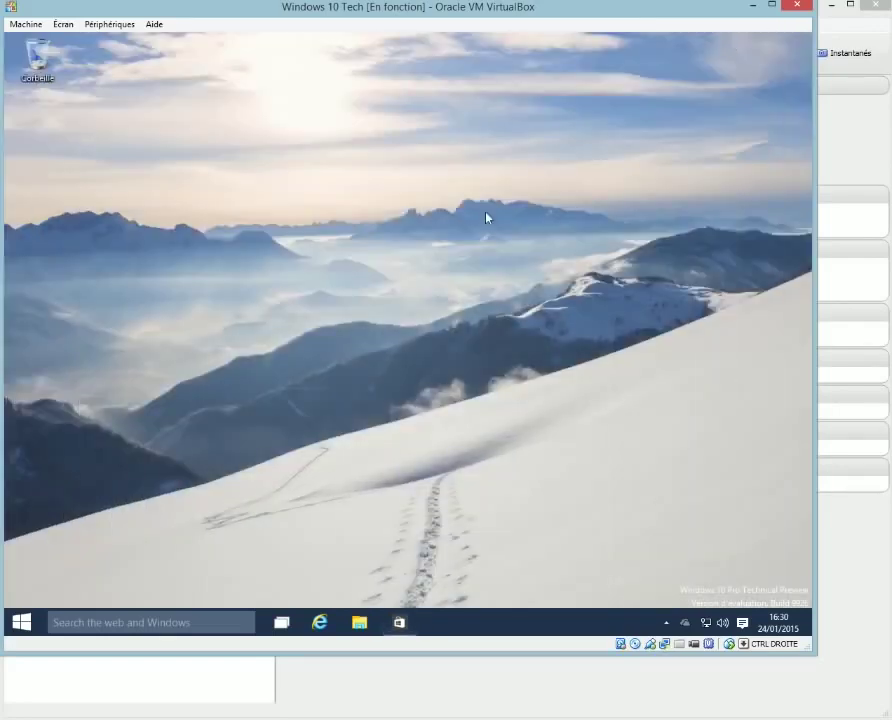